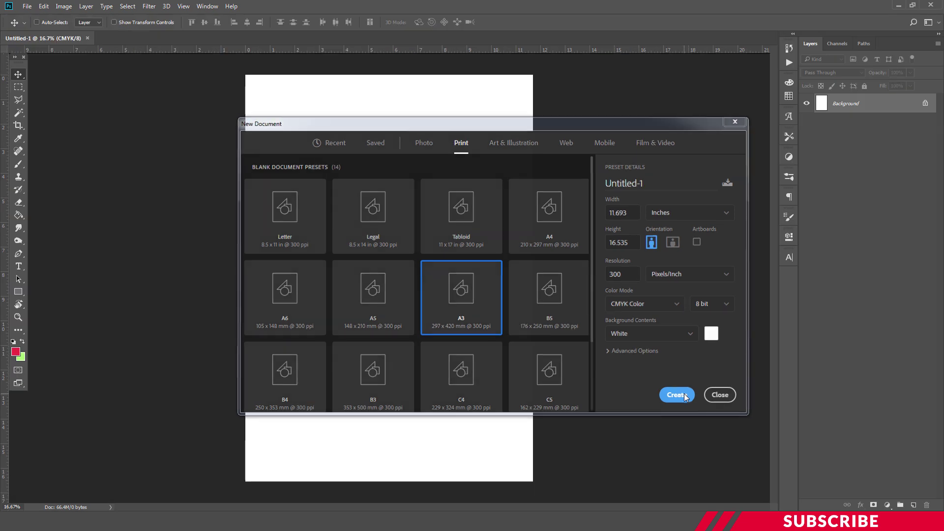
Create the A3 print document, add Layer 1 and delete the white Background layer.
{"action": "left_click", "coordinate": [679, 396]}
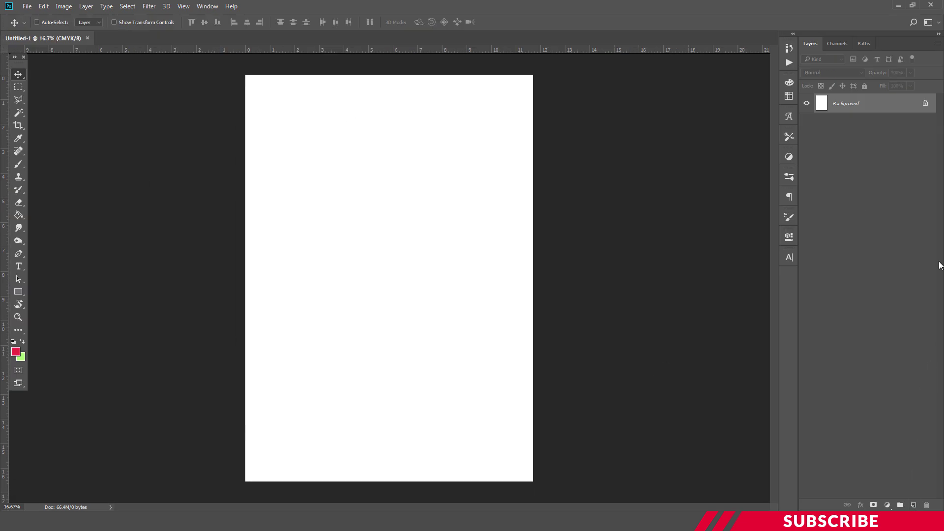
{"action": "left_click", "coordinate": [914, 505]}
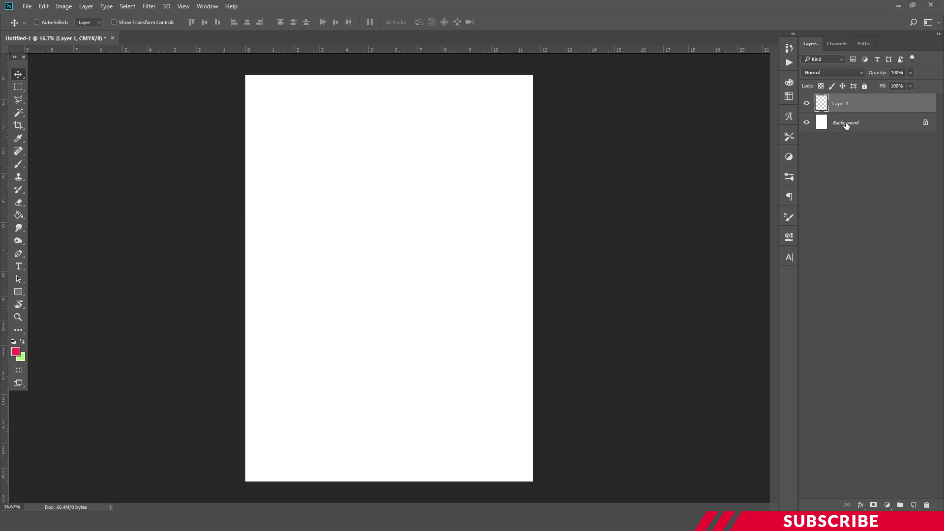
{"action": "left_click_drag", "start_coordinate": [846, 125], "coordinate": [927, 505]}
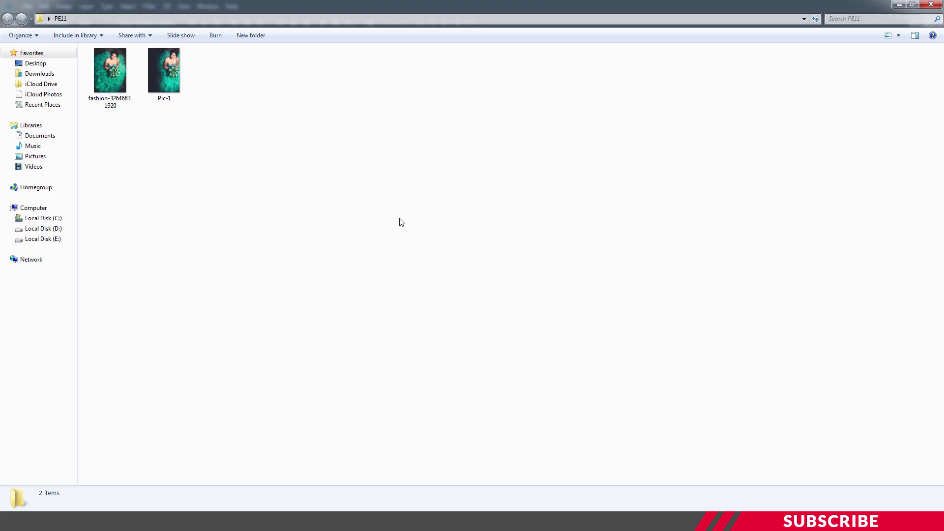
Open Pic-1 from the PE11 folder in Adobe Photoshop CC 2018.
{"action": "left_click", "coordinate": [160, 71]}
{"action": "right_click", "coordinate": [159, 69]}
{"action": "mouse_move", "coordinate": [215, 161]}
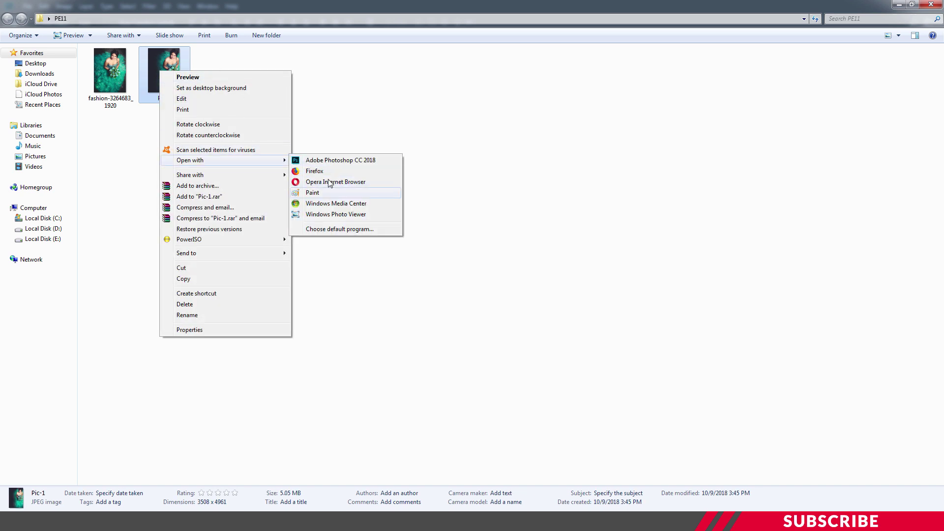
{"action": "left_click", "coordinate": [334, 161]}
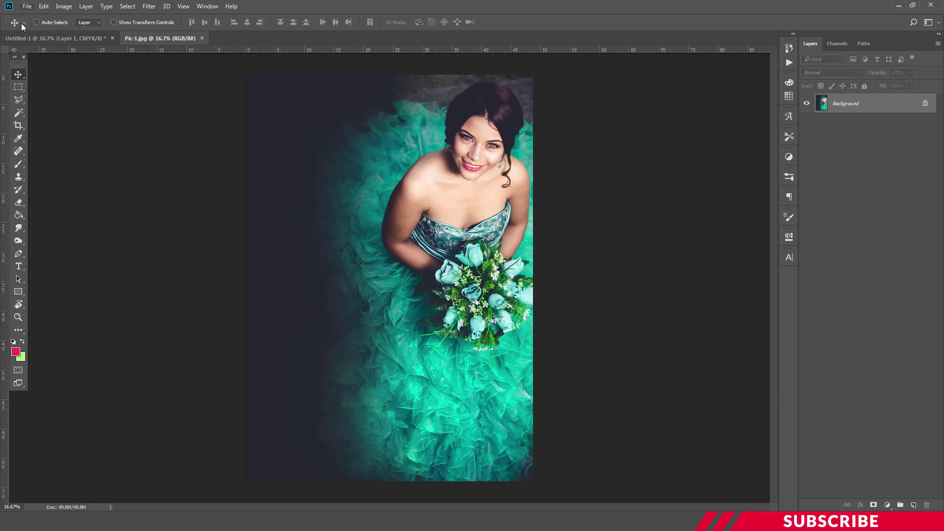
Copy the teal-gown photo onto the A3 poster, close Pic-1.jpg and centre it.
{"action": "left_click_drag", "start_coordinate": [168, 37], "coordinate": [679, 63]}
{"action": "left_click_drag", "start_coordinate": [683, 162], "coordinate": [393, 175]}
{"action": "left_click", "coordinate": [904, 64]}
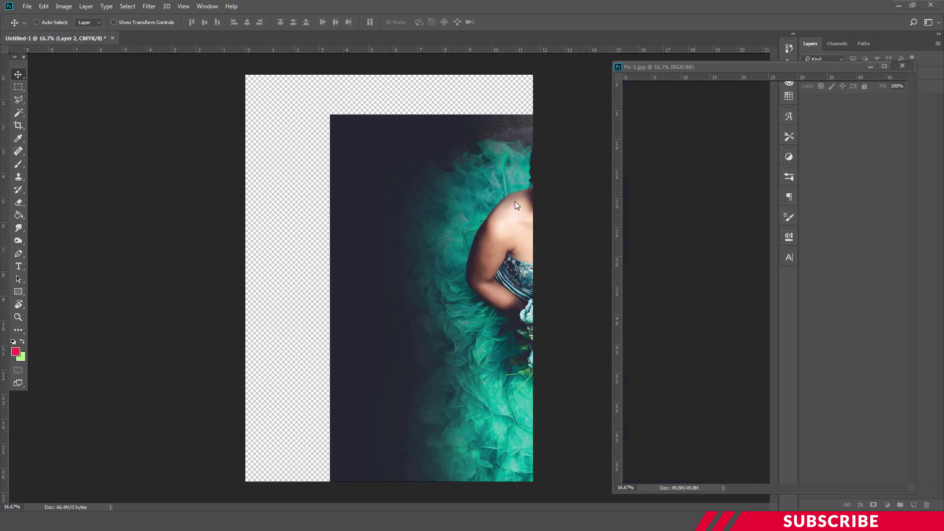
{"action": "left_click_drag", "start_coordinate": [515, 202], "coordinate": [382, 199]}
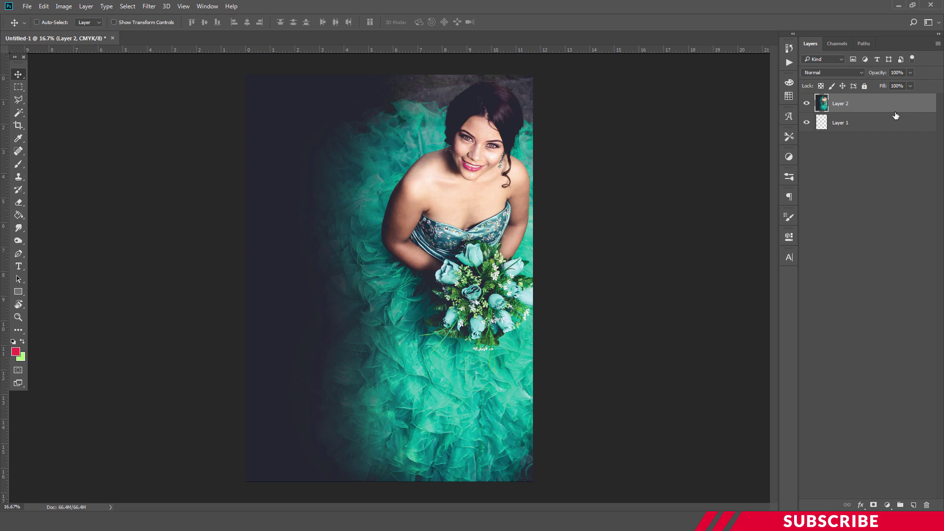
Group the photo layer into a collapsed group named Image.
{"action": "key", "text": "ctrl+g"}
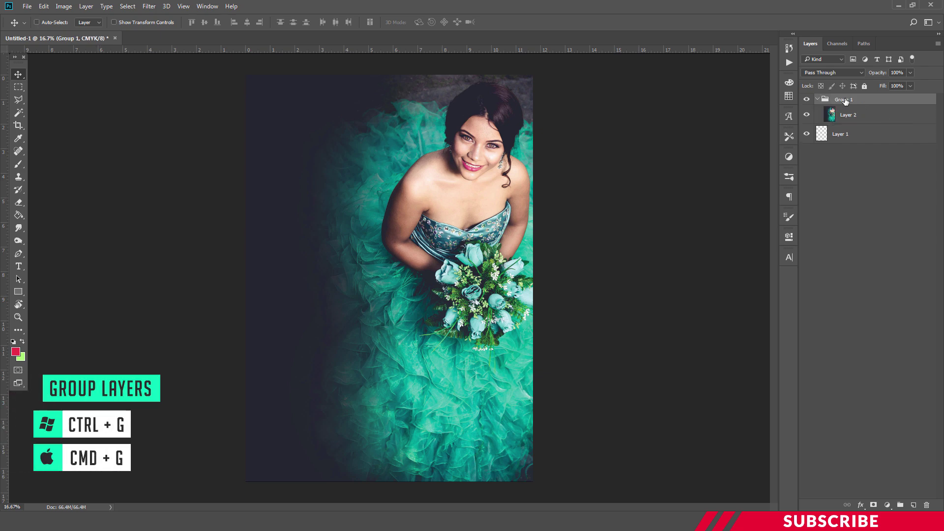
{"action": "double_click", "coordinate": [845, 99]}
{"action": "type", "text": "Image"}
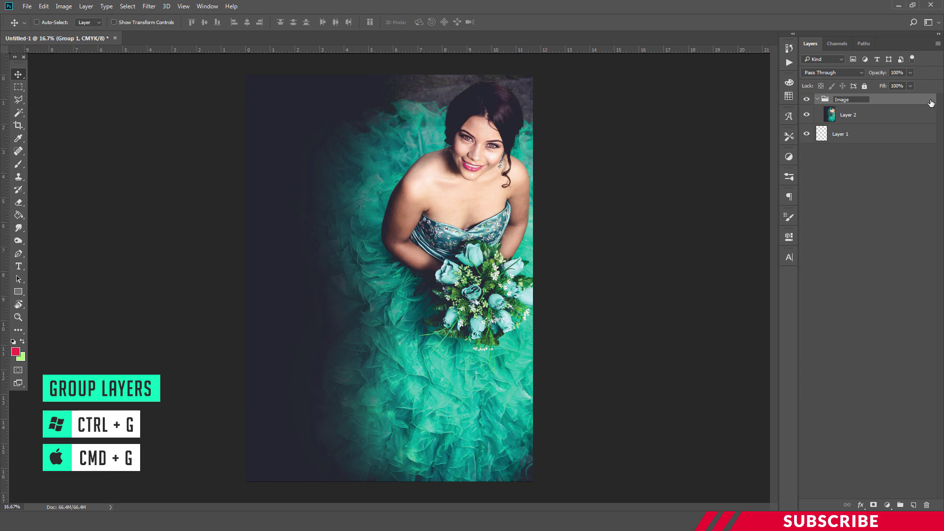
{"action": "key", "text": "Return"}
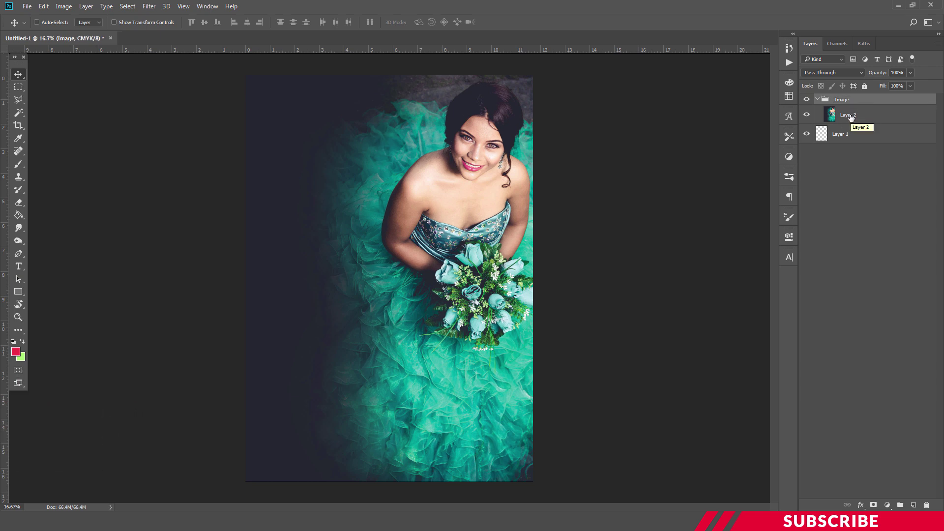
{"action": "left_click", "coordinate": [818, 99]}
{"action": "left_click", "coordinate": [818, 99]}
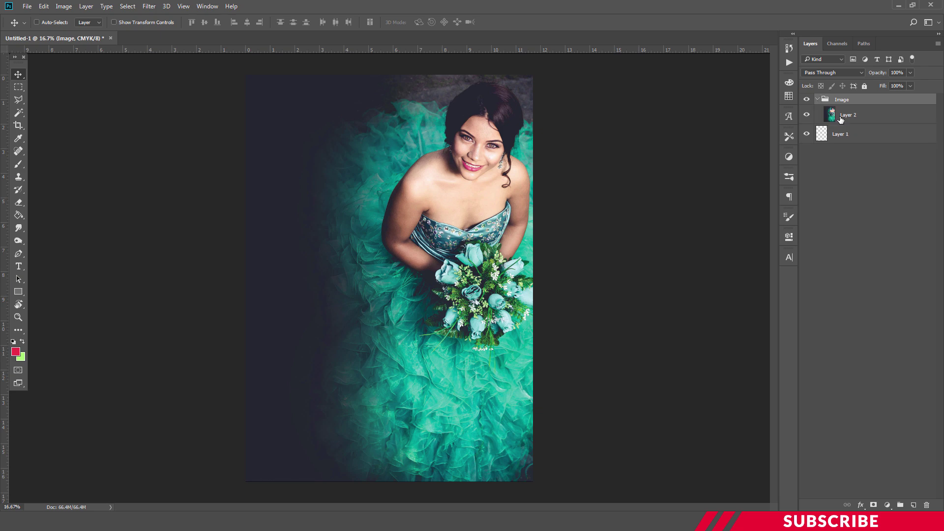
{"action": "left_click", "coordinate": [819, 100]}
Add a new layer above Image and put it in a group named Guide.
{"action": "left_click", "coordinate": [916, 506]}
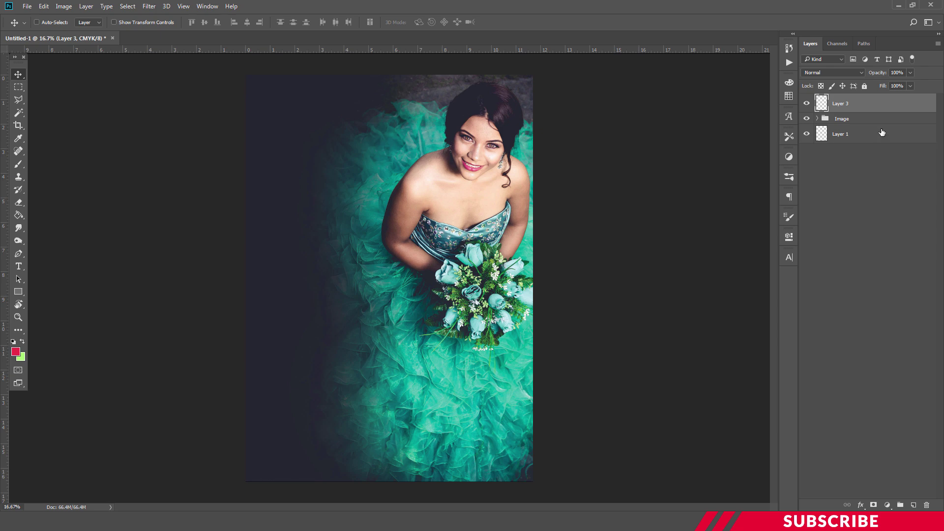
{"action": "key", "text": "ctrl+g"}
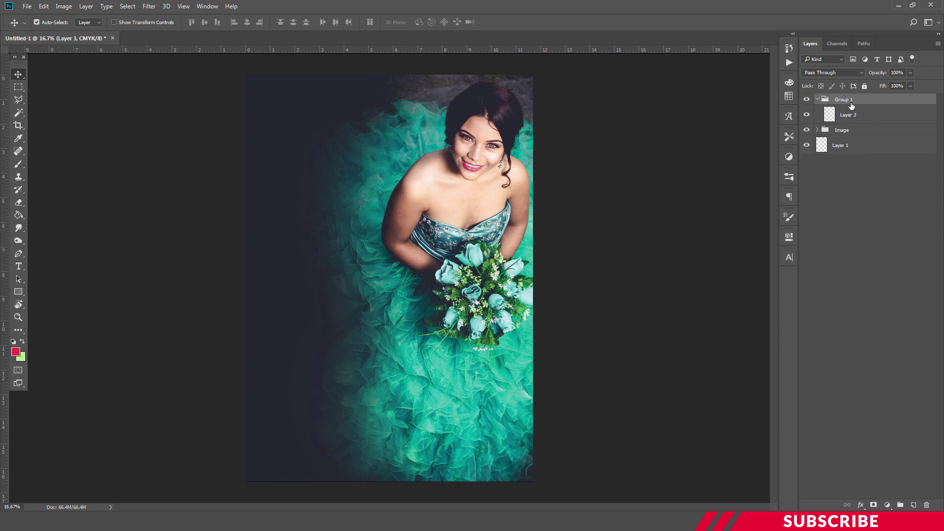
{"action": "double_click", "coordinate": [844, 99]}
{"action": "type", "text": "Guide"}
{"action": "key", "text": "Return"}
Rename Layer 3 to Border.
{"action": "double_click", "coordinate": [848, 117]}
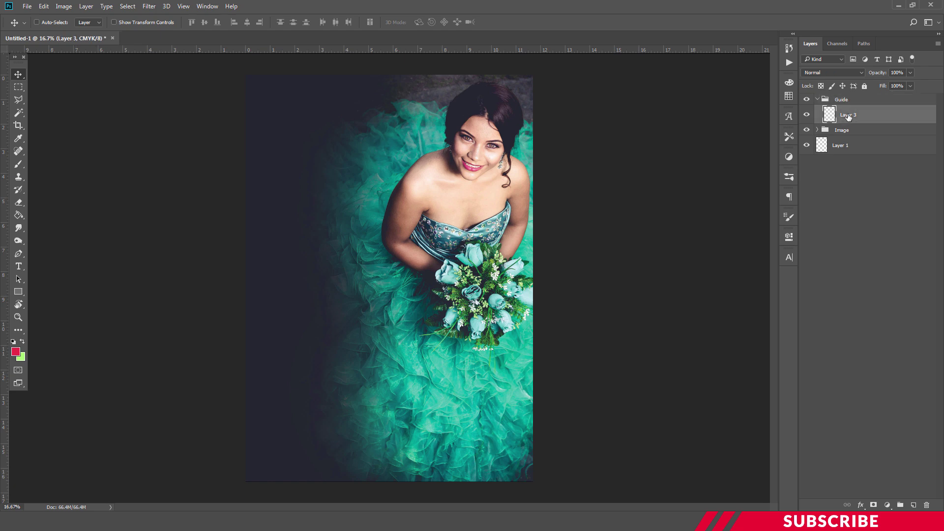
{"action": "left_click_drag", "start_coordinate": [879, 118], "coordinate": [825, 114]}
{"action": "type", "text": "Border"}
{"action": "key", "text": "Return"}
Set the foreground colour to red ff364d.
{"action": "left_click", "coordinate": [16, 352]}
{"action": "mouse_move", "coordinate": [759, 331]}
{"action": "left_mouse_down"}
{"action": "mouse_move", "coordinate": [762, 295]}
{"action": "mouse_move", "coordinate": [738, 293]}
{"action": "mouse_move", "coordinate": [767, 302]}
{"action": "mouse_move", "coordinate": [759, 284]}
{"action": "left_mouse_up"}
{"action": "left_click", "coordinate": [902, 281]}
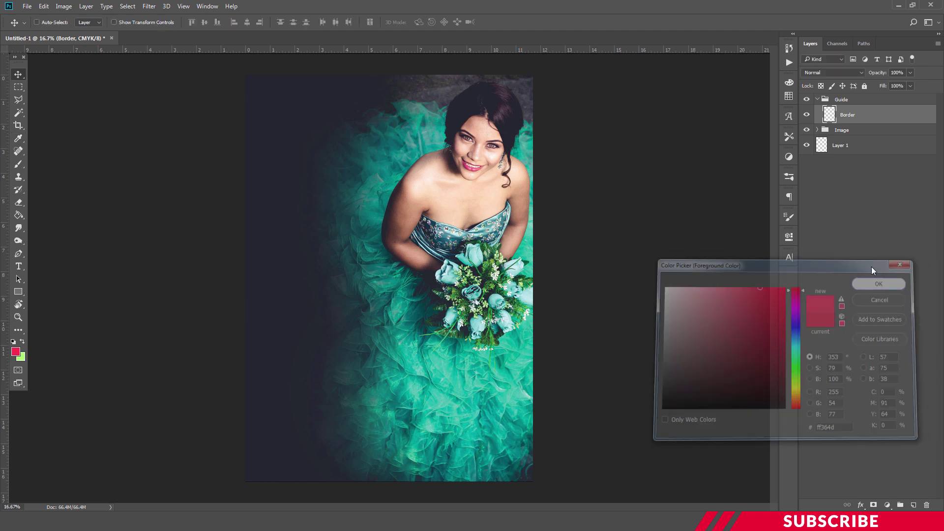
Draw a 201 × 532 px red rectangle on the Border layer.
{"action": "left_click", "coordinate": [18, 293]}
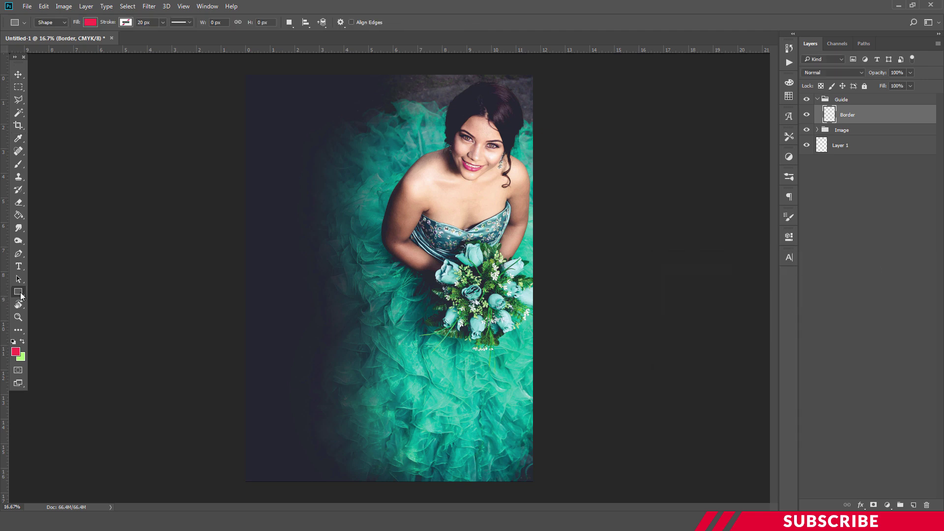
{"action": "left_click", "coordinate": [19, 295]}
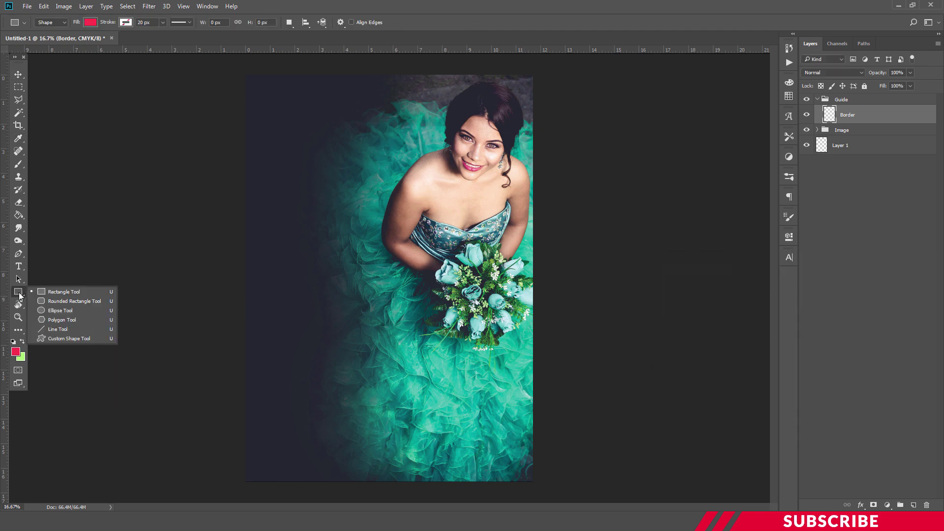
{"action": "left_click", "coordinate": [51, 290]}
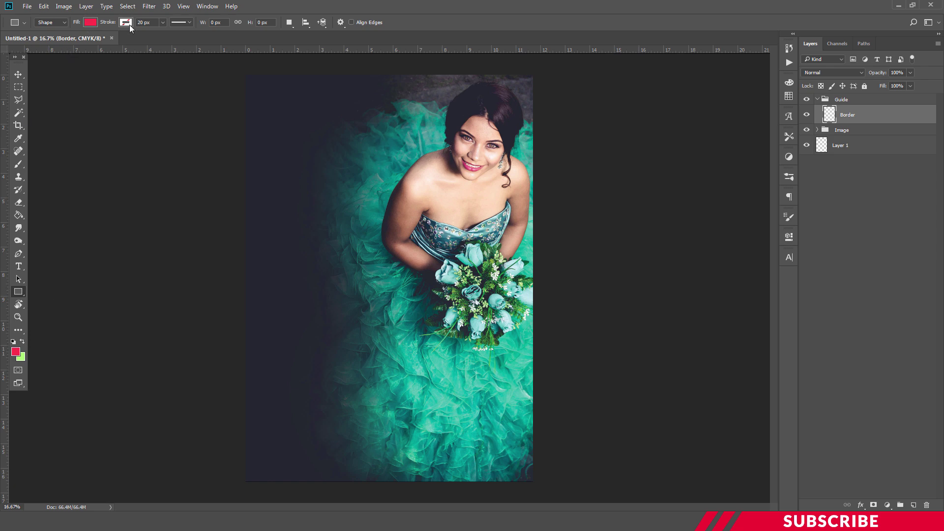
{"action": "left_click", "coordinate": [317, 171]}
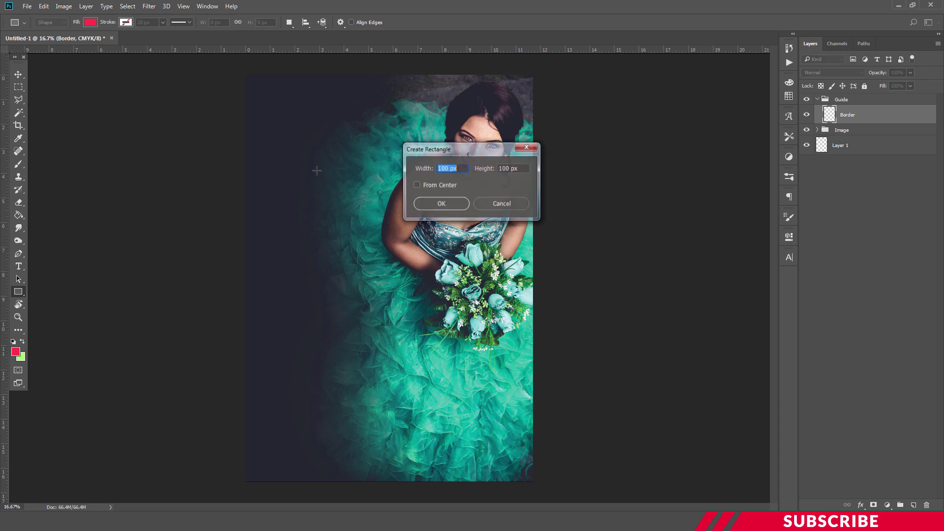
{"action": "type", "text": "201"}
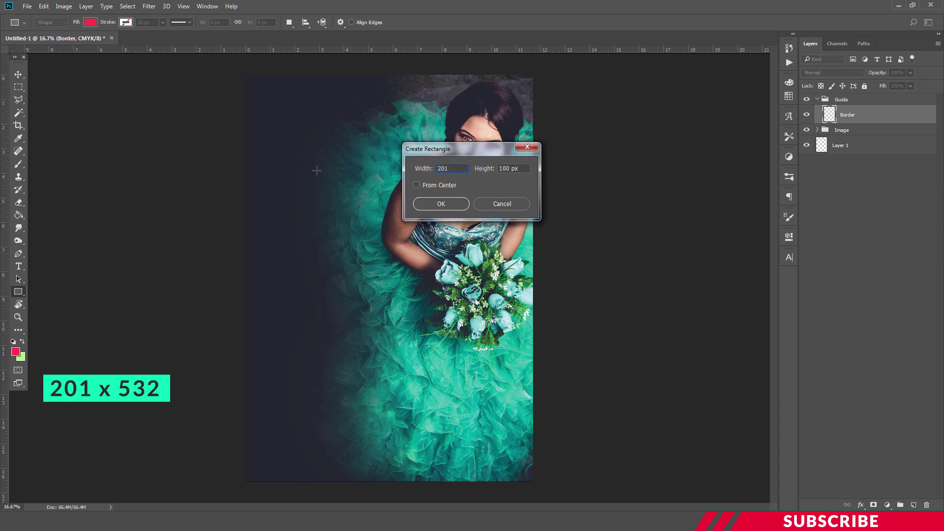
{"action": "key", "text": "Tab"}
{"action": "type", "text": "532"}
{"action": "left_click", "coordinate": [456, 202]}
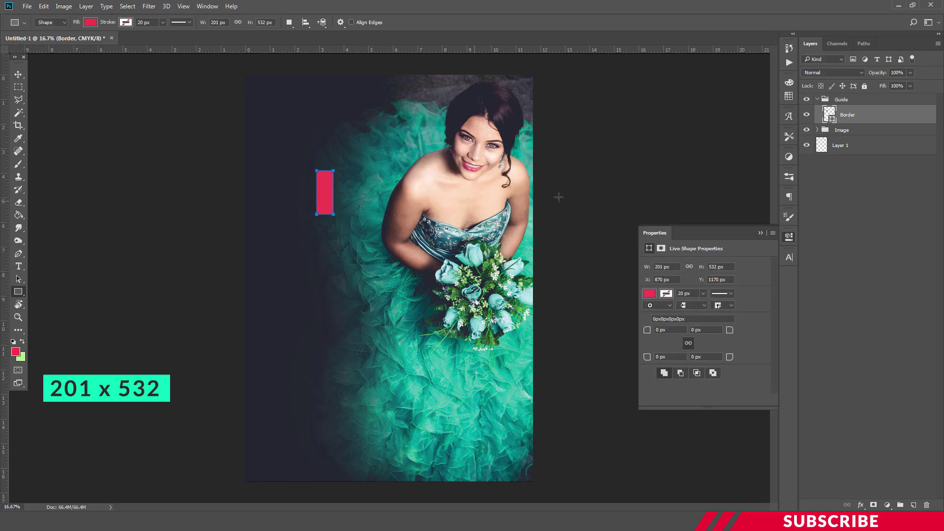
{"action": "left_click", "coordinate": [791, 240]}
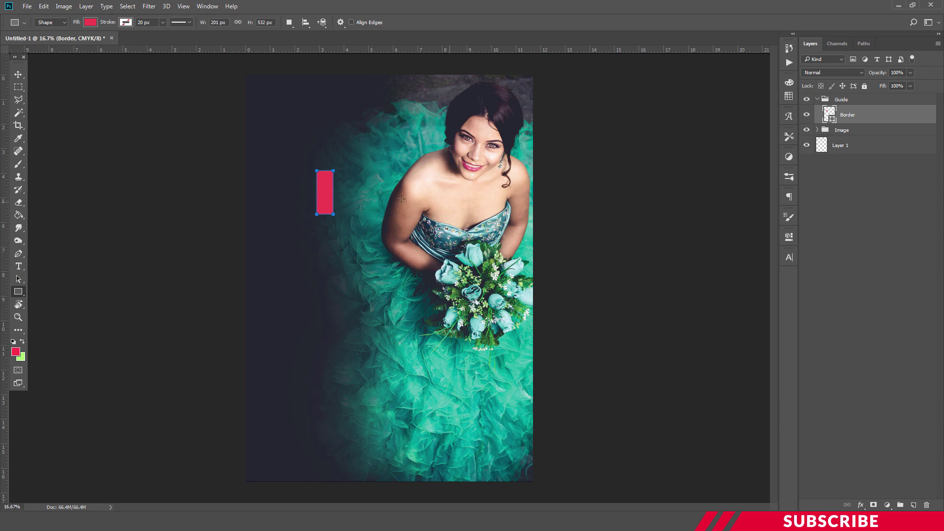
Move the red rectangle to the poster edge and add left and right vertical guides.
{"action": "key", "text": "v"}
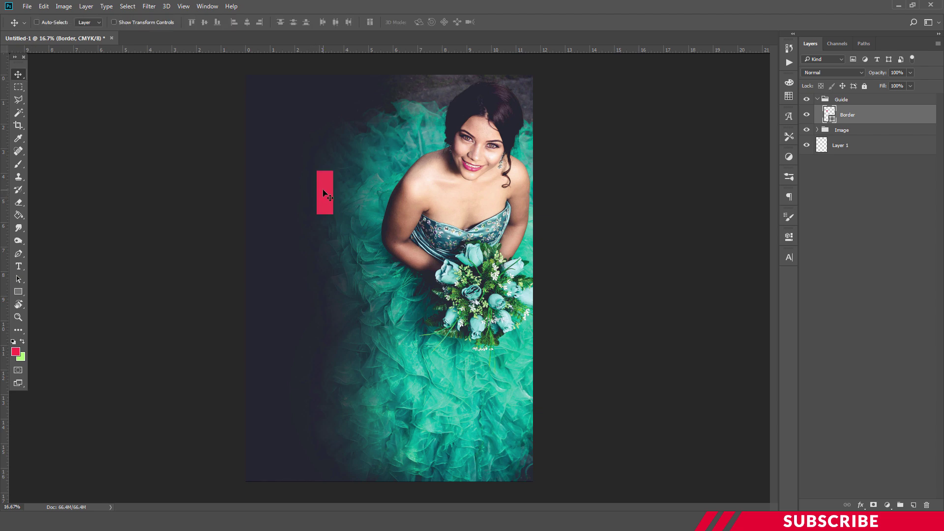
{"action": "left_click_drag", "start_coordinate": [323, 189], "coordinate": [254, 174]}
{"action": "left_click_drag", "start_coordinate": [5, 142], "coordinate": [515, 176]}
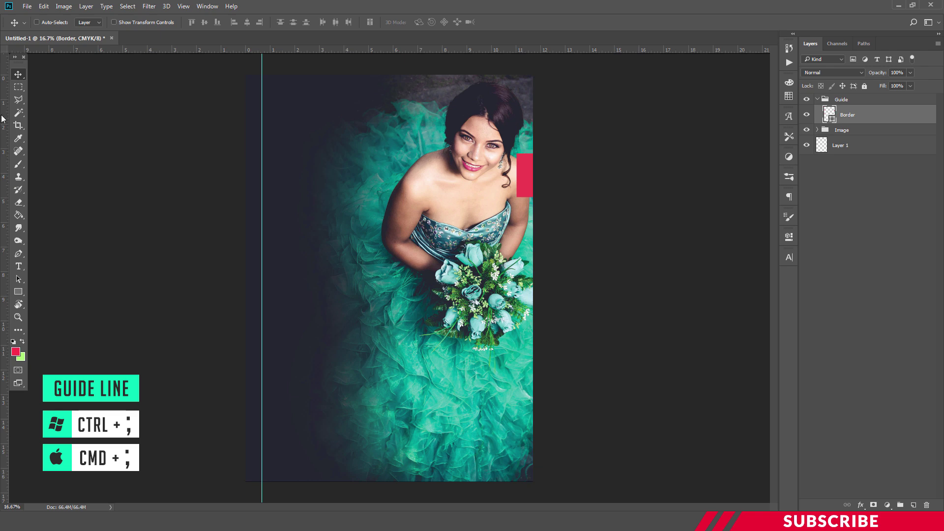
{"action": "left_click_drag", "start_coordinate": [5, 118], "coordinate": [379, 137]}
Rotate the red bar 90° clockwise, move it to the top and add a bottom guide.
{"action": "key", "text": "ctrl"}
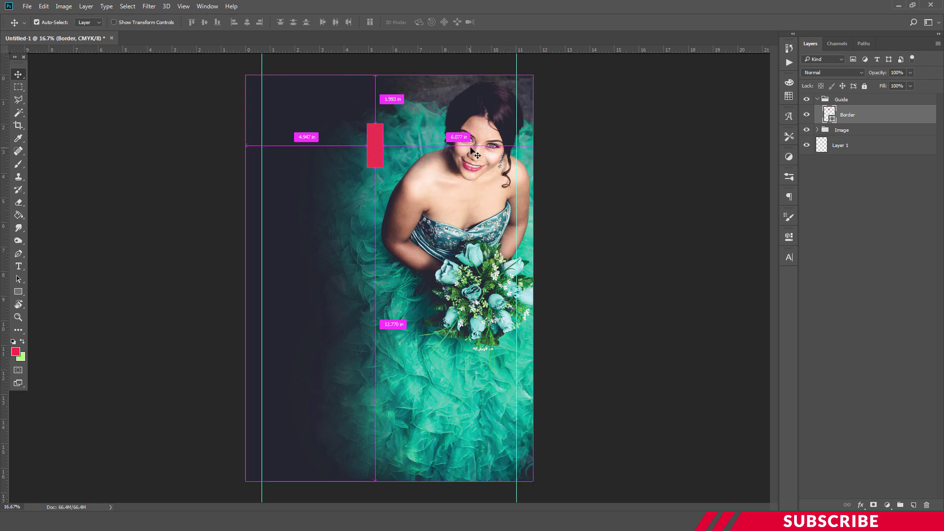
{"action": "key", "text": "ctrl+t"}
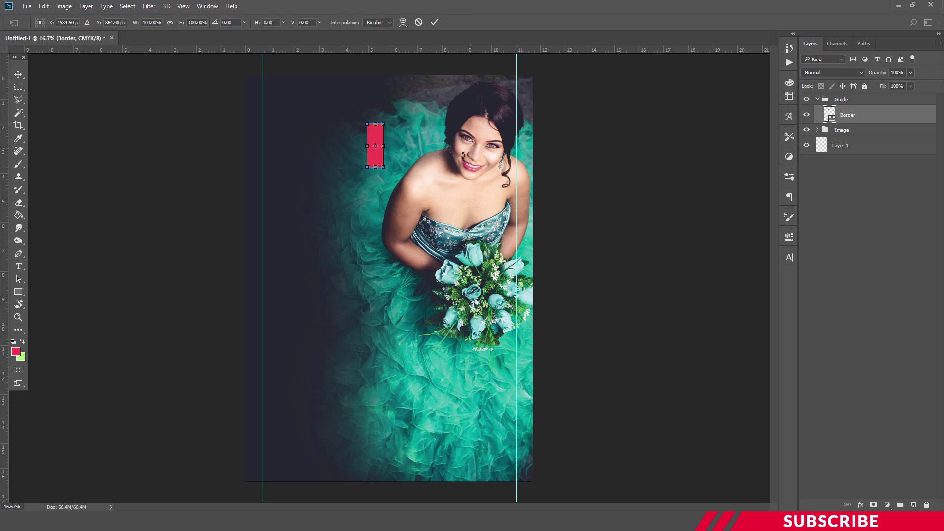
{"action": "right_click", "coordinate": [369, 132]}
{"action": "left_click", "coordinate": [453, 253]}
{"action": "key", "text": "Return"}
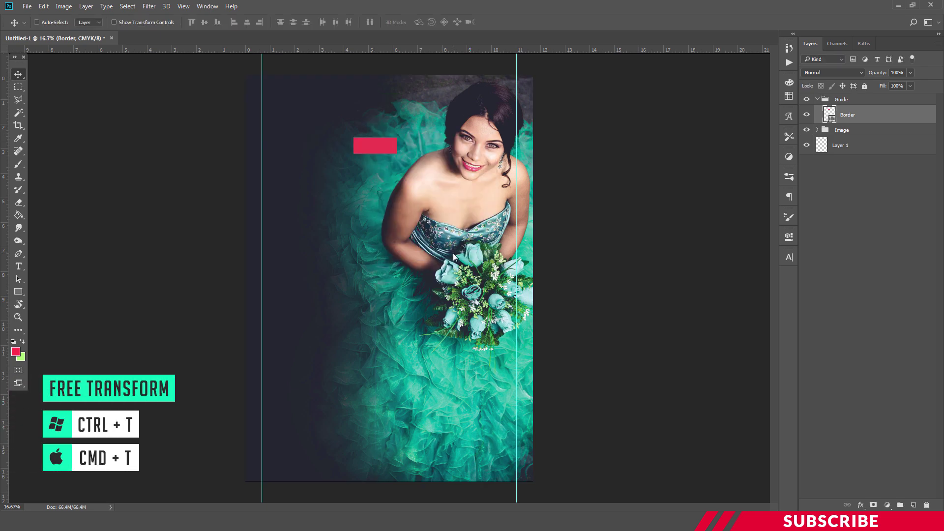
{"action": "left_click_drag", "start_coordinate": [372, 143], "coordinate": [400, 474]}
{"action": "left_click_drag", "start_coordinate": [450, 47], "coordinate": [435, 465]}
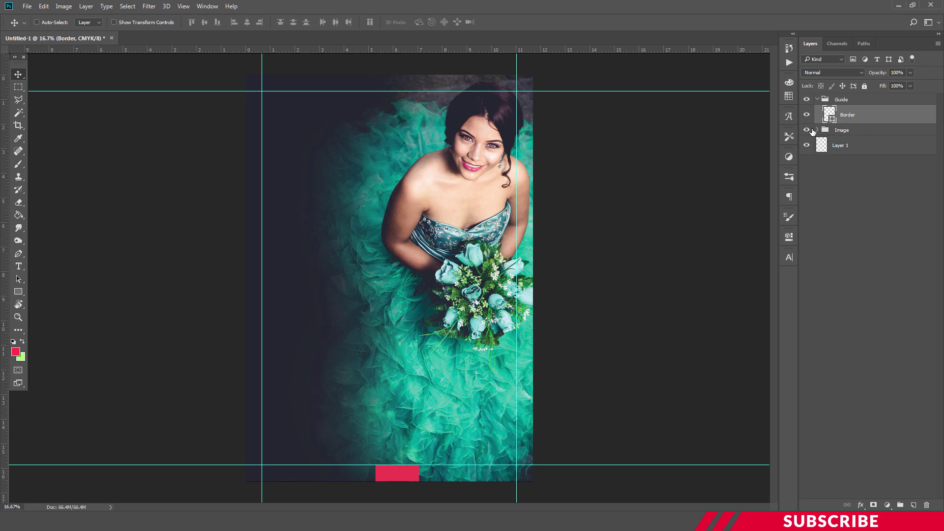
Hide the Border rectangle and collapse the Guide group.
{"action": "left_click", "coordinate": [818, 100]}
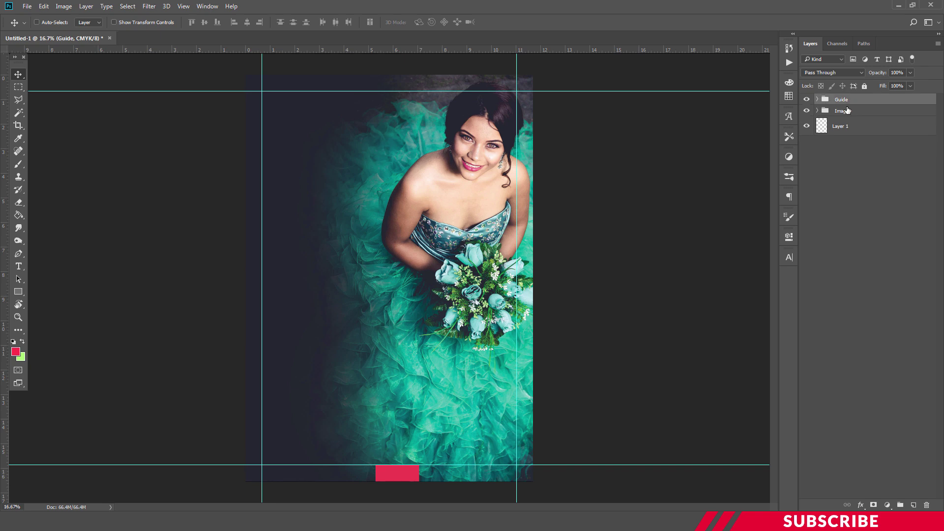
{"action": "left_click", "coordinate": [818, 100]}
{"action": "left_click", "coordinate": [807, 114]}
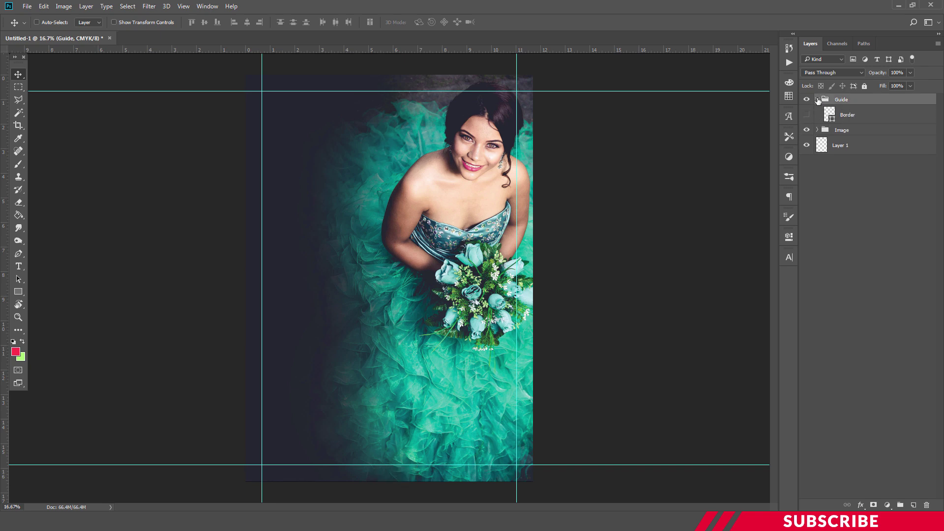
{"action": "left_click", "coordinate": [817, 99]}
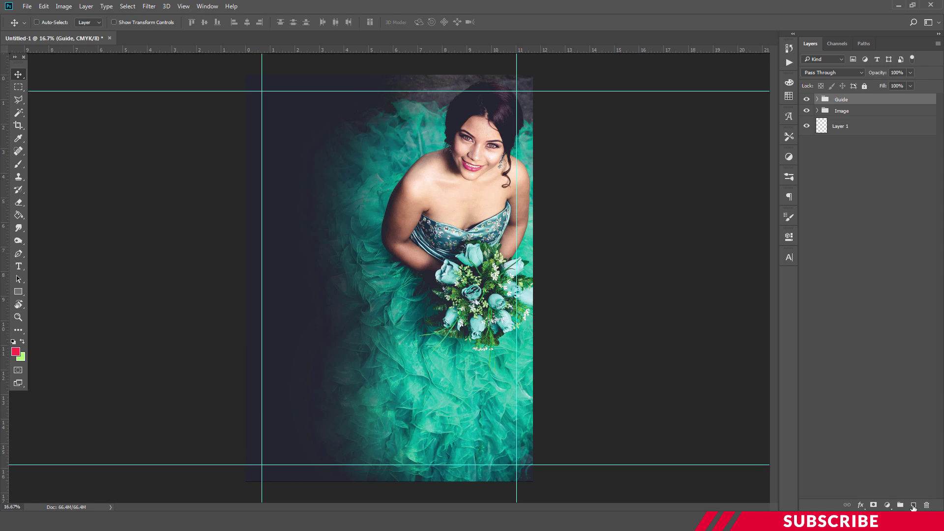
Add a new Layer 3 and put it in a group named Text.
{"action": "left_click", "coordinate": [913, 505]}
{"action": "key", "text": "ctrl+g"}
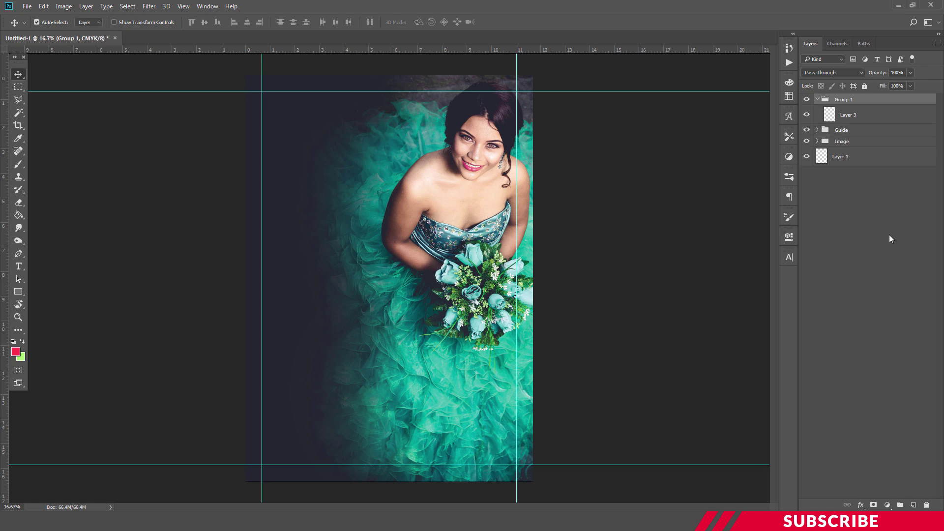
{"action": "double_click", "coordinate": [845, 99]}
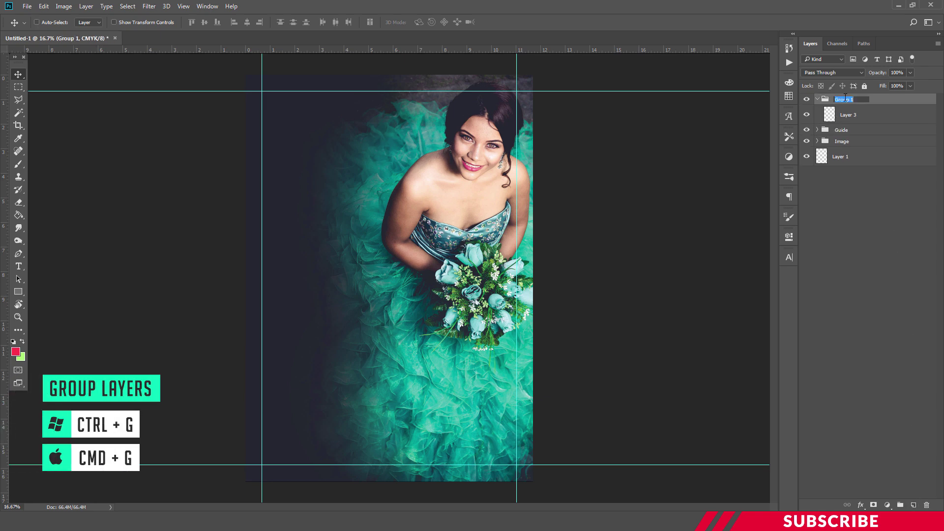
{"action": "type", "text": "Text"}
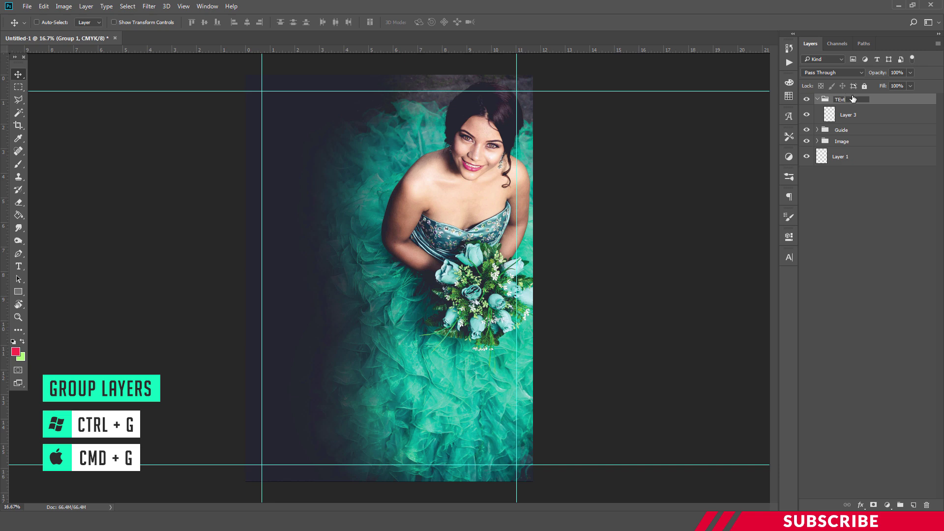
{"action": "key", "text": "ctrl+a"}
{"action": "type", "text": "Text"}
{"action": "key", "text": "Return"}
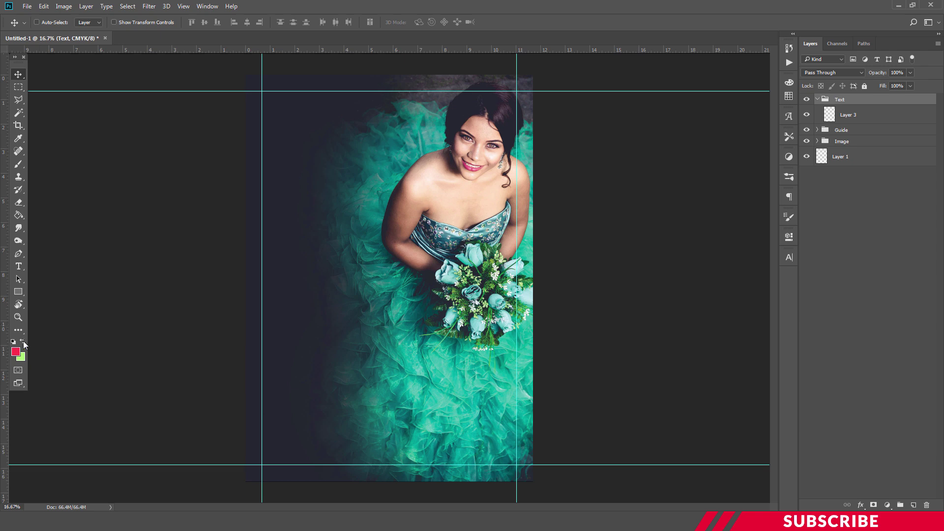
Pick pure white #ffffff as the foreground colour.
{"action": "key", "text": "i"}
{"action": "left_click", "coordinate": [16, 351]}
{"action": "left_click", "coordinate": [661, 285]}
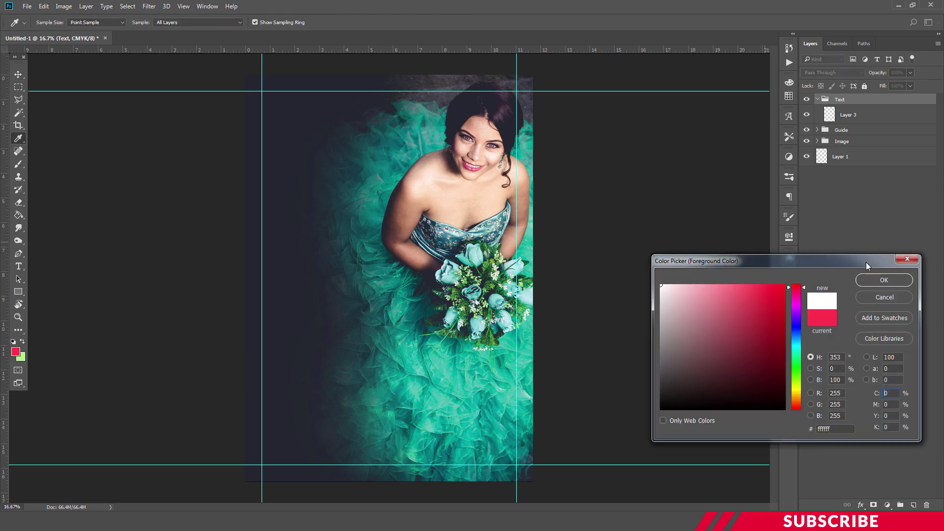
Type white text '2021' above the woman's shoulder.
{"action": "left_click", "coordinate": [884, 280]}
{"action": "key", "text": "v"}
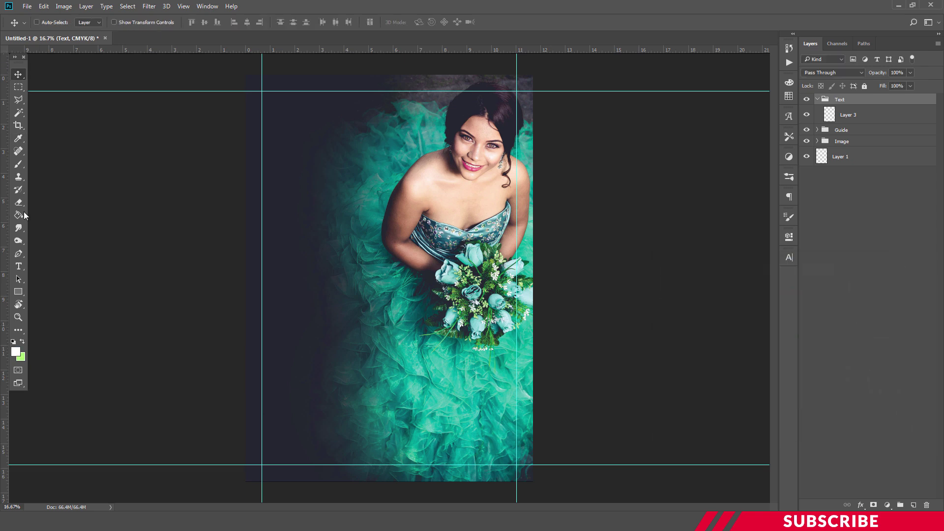
{"action": "left_click", "coordinate": [19, 266]}
{"action": "left_click", "coordinate": [325, 141]}
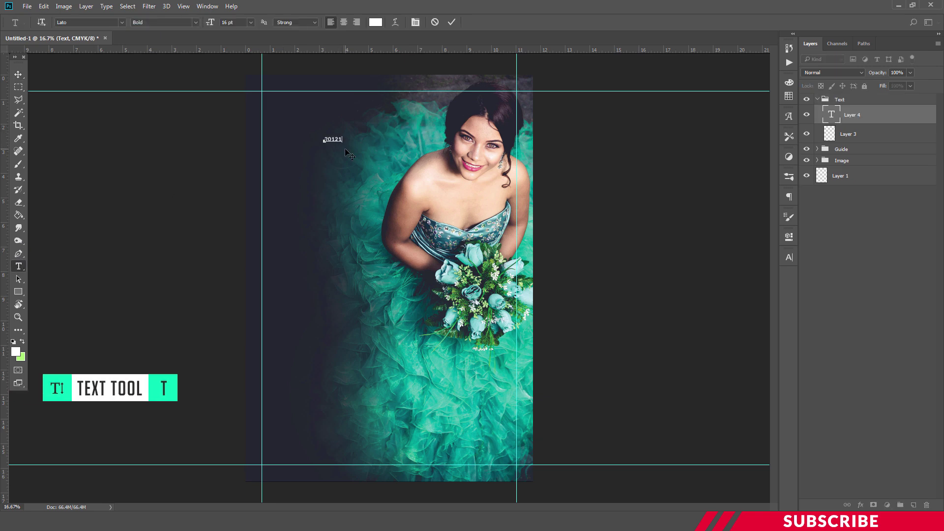
{"action": "type", "text": "2012"}
{"action": "key", "text": "BackSpace"}
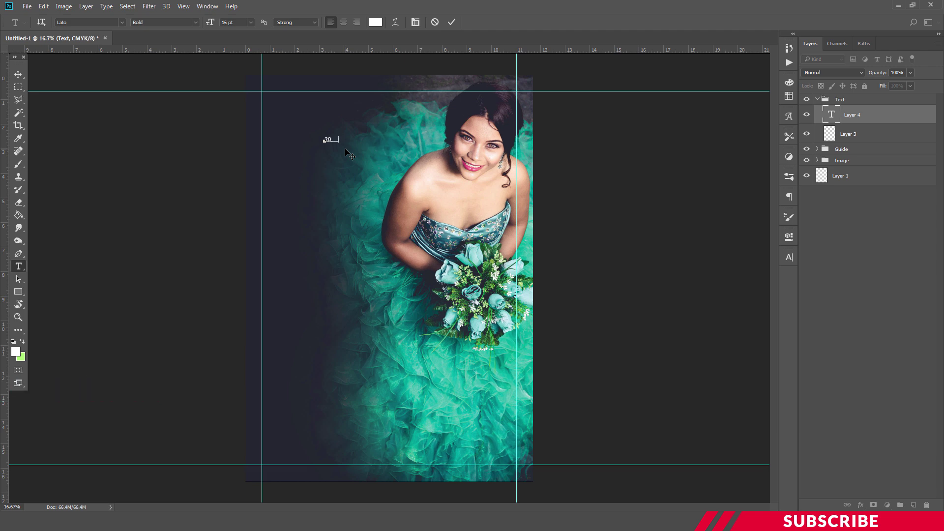
{"action": "key", "text": "ctrl+Return"}
Enlarge the 2021 text and set its font size to 81 pt.
{"action": "key", "text": "ctrl+t"}
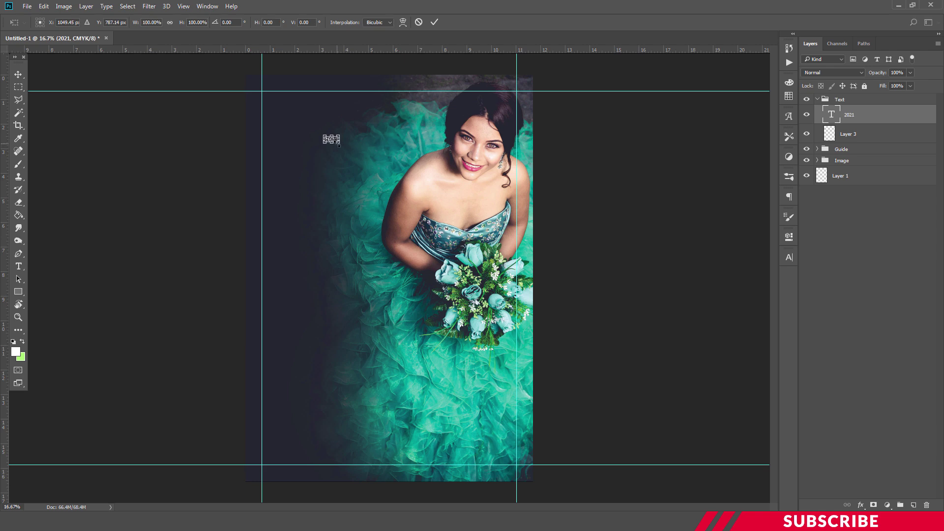
{"action": "left_click_drag", "start_coordinate": [382, 178], "coordinate": [417, 170]}
{"action": "key", "text": "Return"}
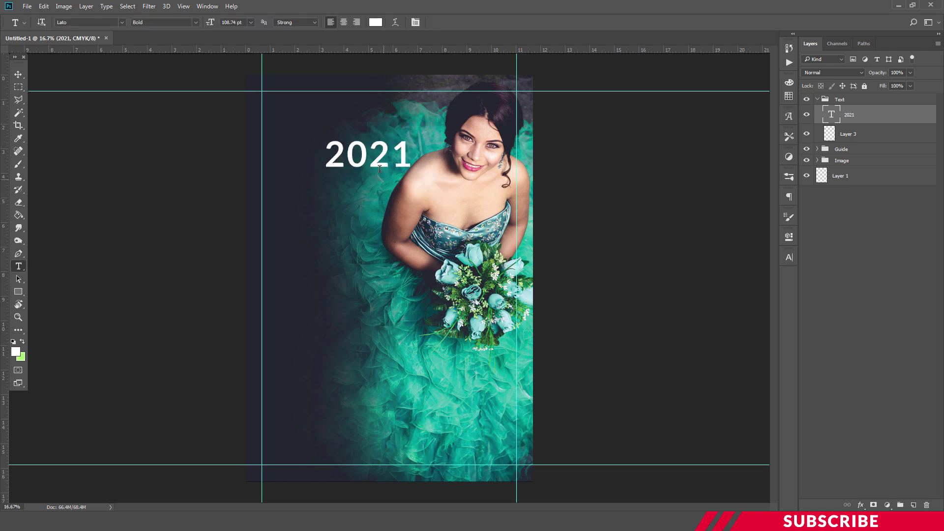
{"action": "left_click", "coordinate": [379, 164]}
{"action": "key", "text": "ctrl+a"}
{"action": "left_click", "coordinate": [250, 23]}
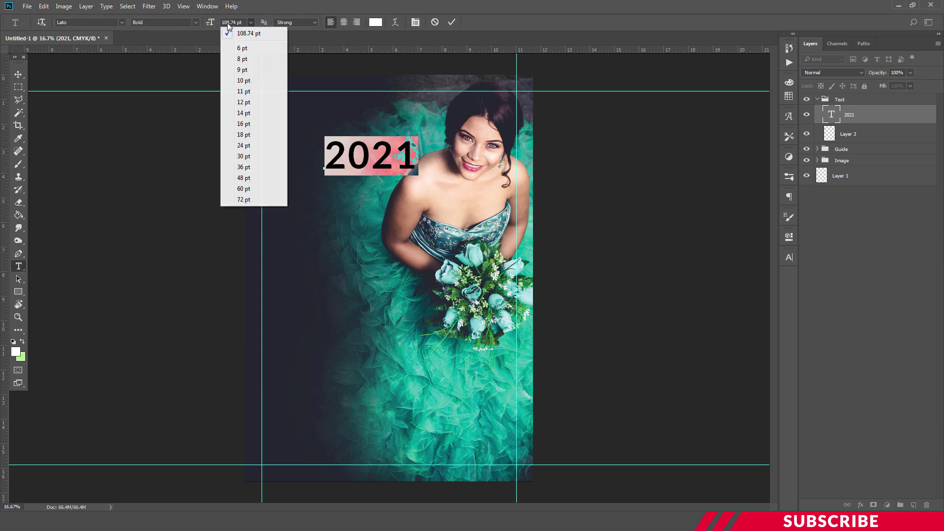
{"action": "left_click", "coordinate": [244, 23]}
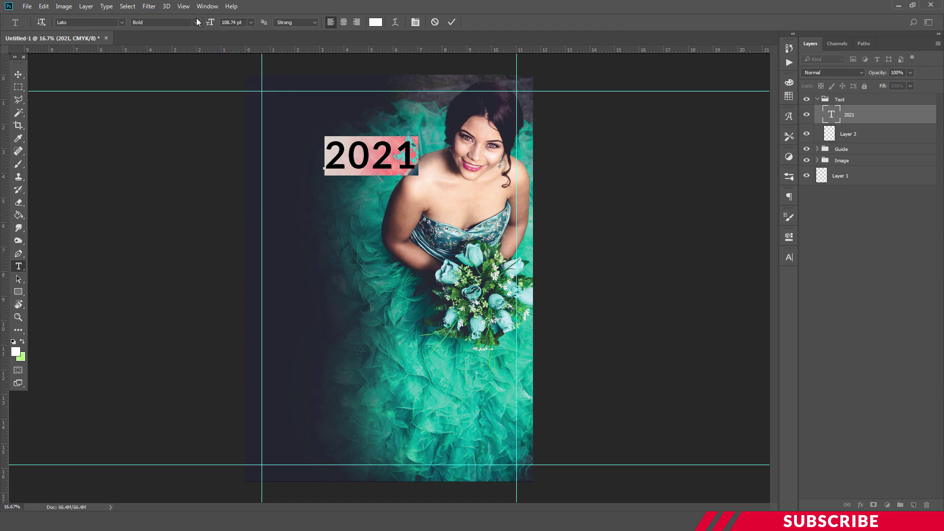
{"action": "left_click", "coordinate": [232, 24]}
{"action": "type", "text": "81"}
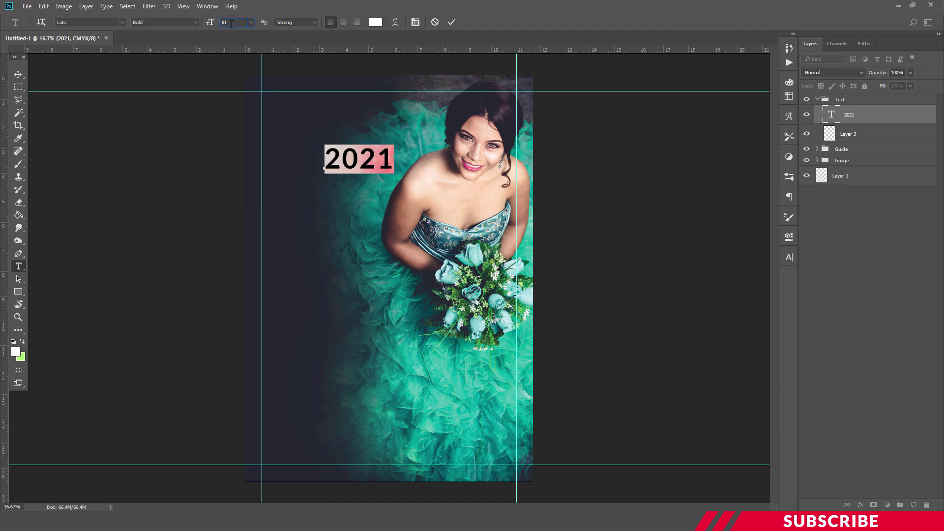
{"action": "left_click", "coordinate": [391, 175]}
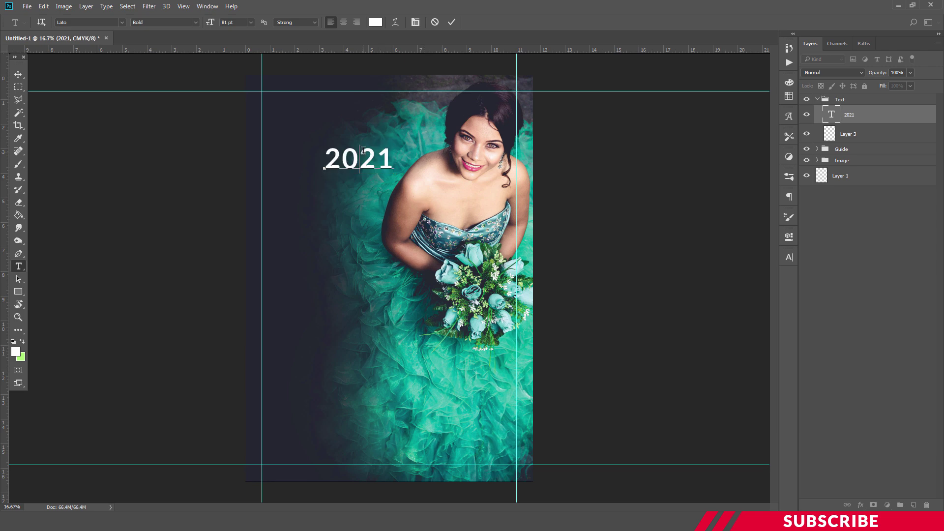
{"action": "left_click", "coordinate": [19, 74]}
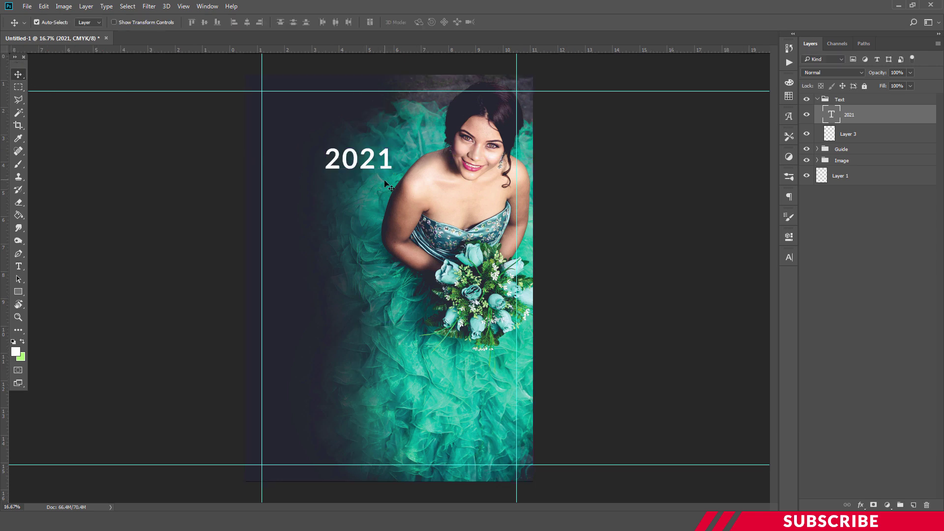
Move 2021 up-left, duplicate it and place the copy just below.
{"action": "key", "text": "ctrl+plus"}
{"action": "scroll", "coordinate": [384, 185], "scroll_direction": "up", "scroll_amount": 2}
{"action": "scroll", "coordinate": [381, 182], "scroll_direction": "up", "scroll_amount": 4}
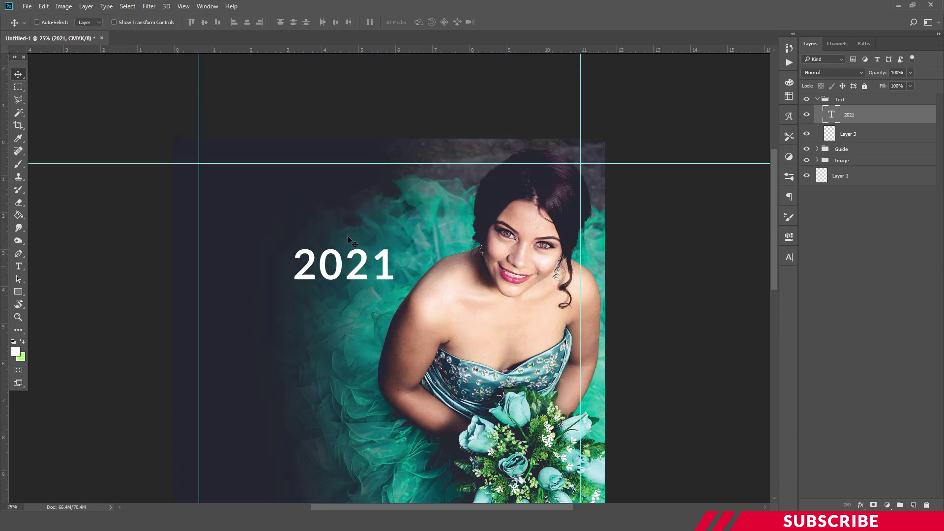
{"action": "left_click_drag", "start_coordinate": [364, 250], "coordinate": [306, 218]}
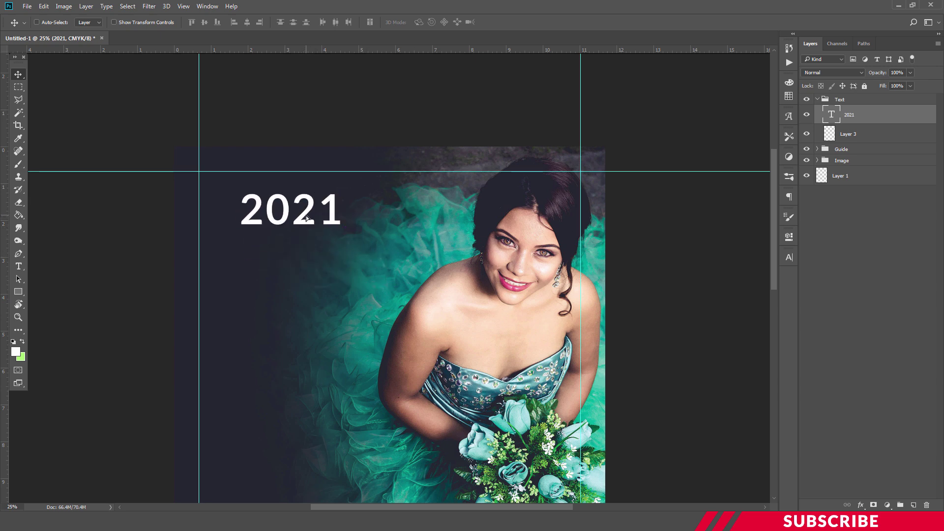
{"action": "left_click", "coordinate": [306, 218], "text": "alt"}
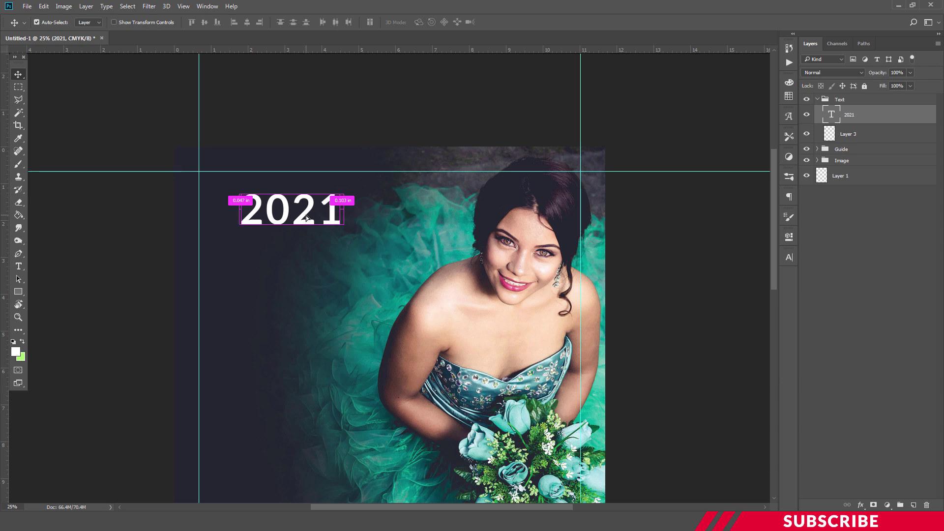
{"action": "left_click_drag", "start_coordinate": [306, 213], "coordinate": [308, 255]}
Retype the copy as 'CALENDAR' and shrink it to about 43%.
{"action": "double_click", "coordinate": [308, 254]}
{"action": "key", "text": "ctrl+a"}
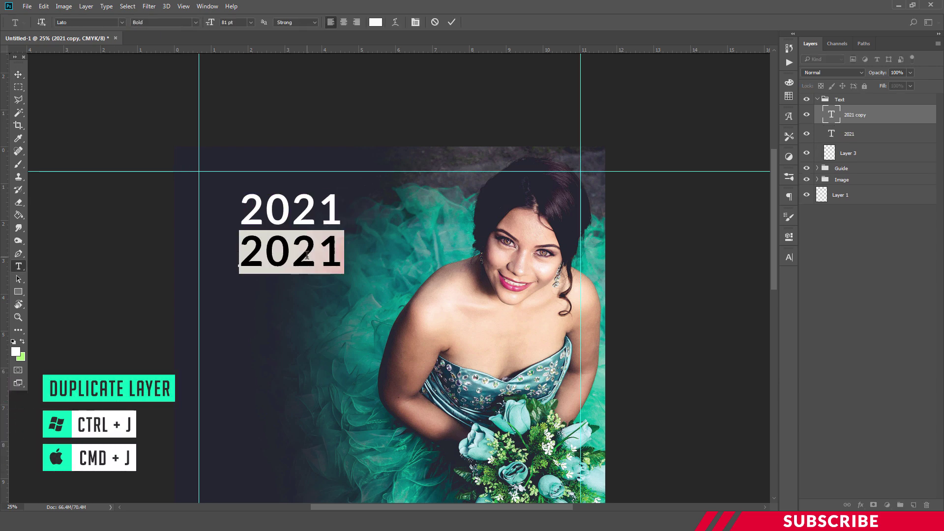
{"action": "type", "text": "CA"}
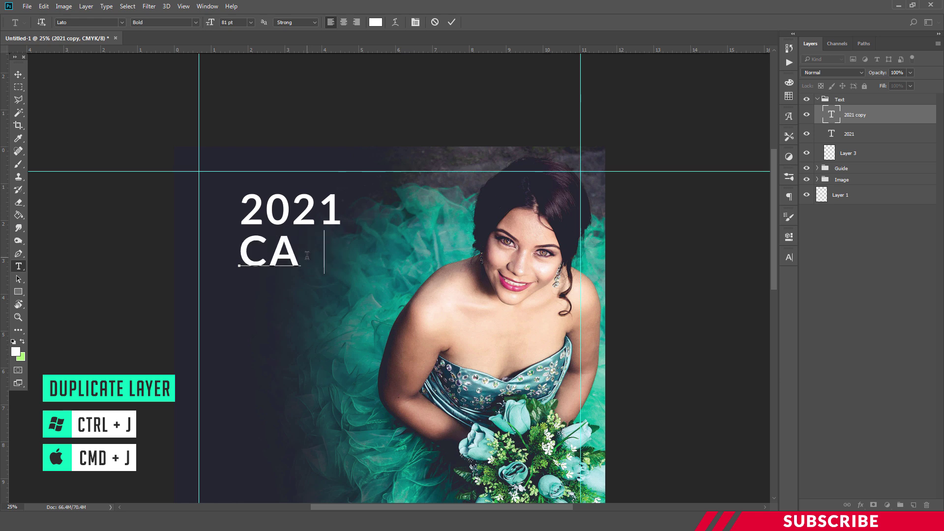
{"action": "type", "text": "LE"}
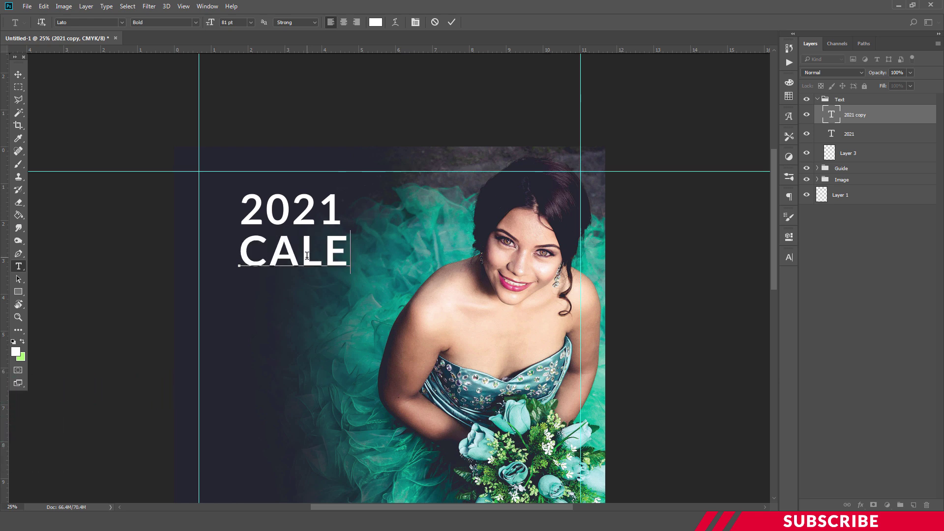
{"action": "type", "text": "NDAR"}
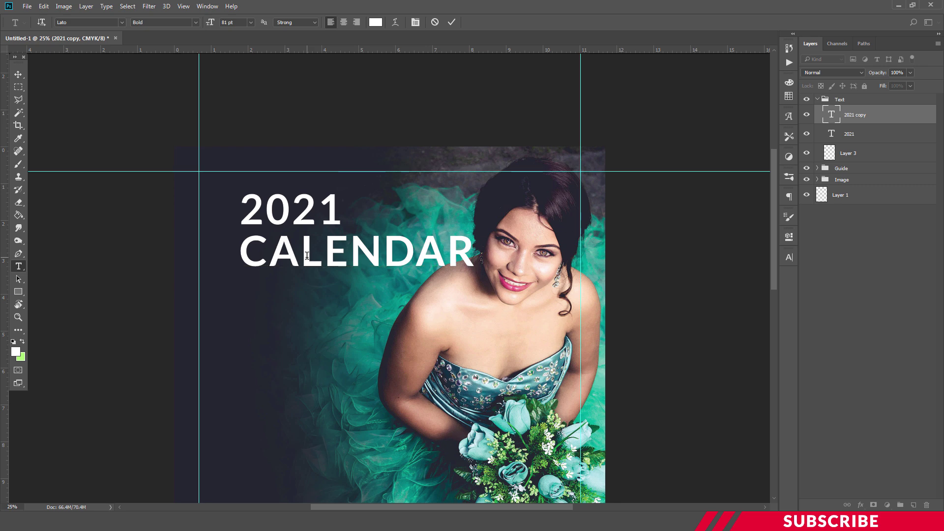
{"action": "key", "text": "ctrl+Return"}
{"action": "key", "text": "v"}
{"action": "key", "text": "ctrl+t"}
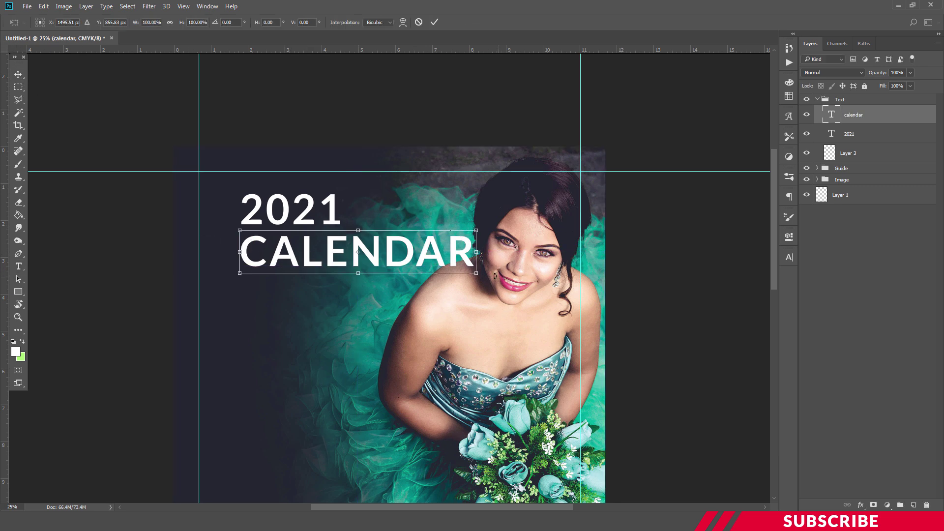
{"action": "left_click_drag", "start_coordinate": [476, 272], "coordinate": [346, 238]}
{"action": "key", "text": "Return"}
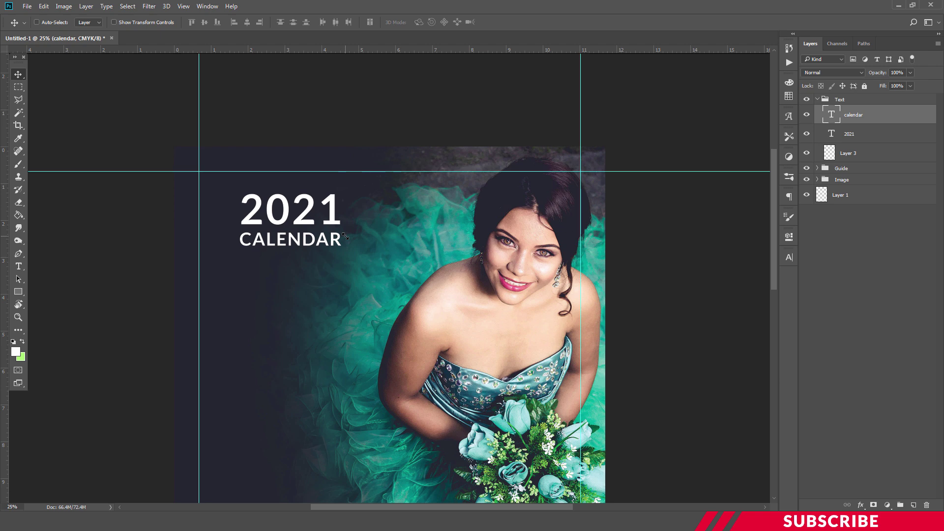
{"action": "key", "text": "ctrl+minus"}
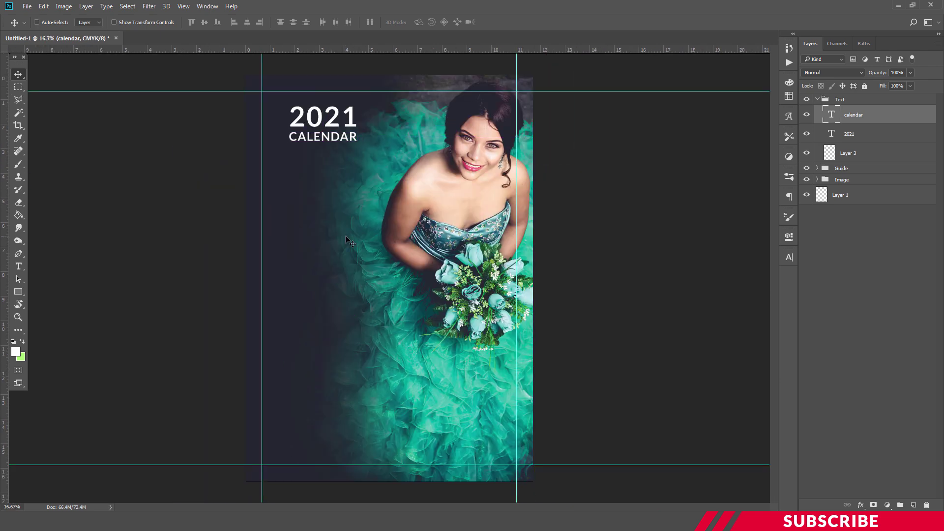
Collapse the Text group and put a new Layer 4 in a group named Jan.
{"action": "left_click", "coordinate": [817, 101]}
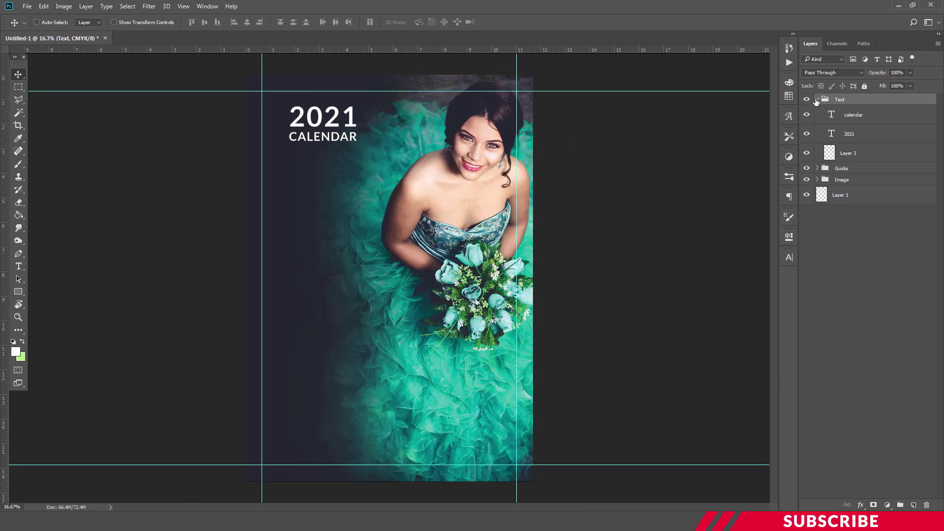
{"action": "left_click", "coordinate": [817, 99]}
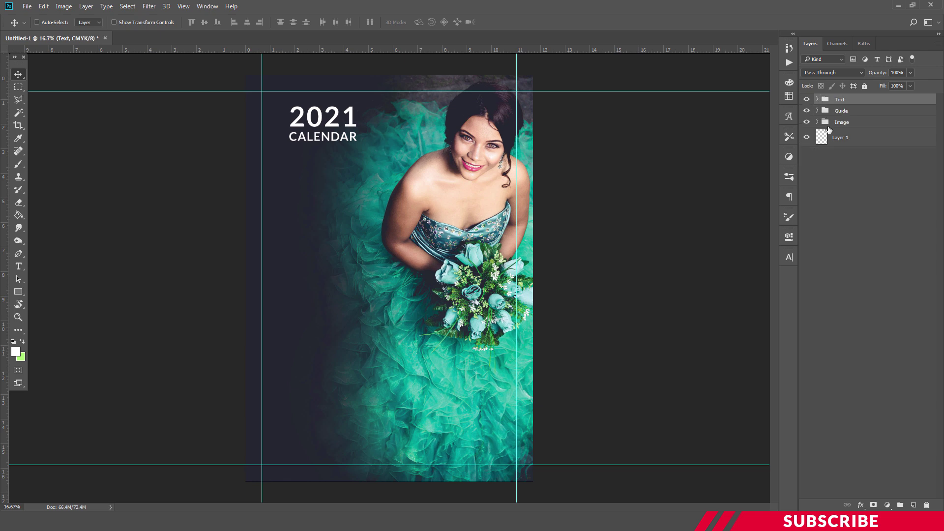
{"action": "left_click", "coordinate": [914, 505]}
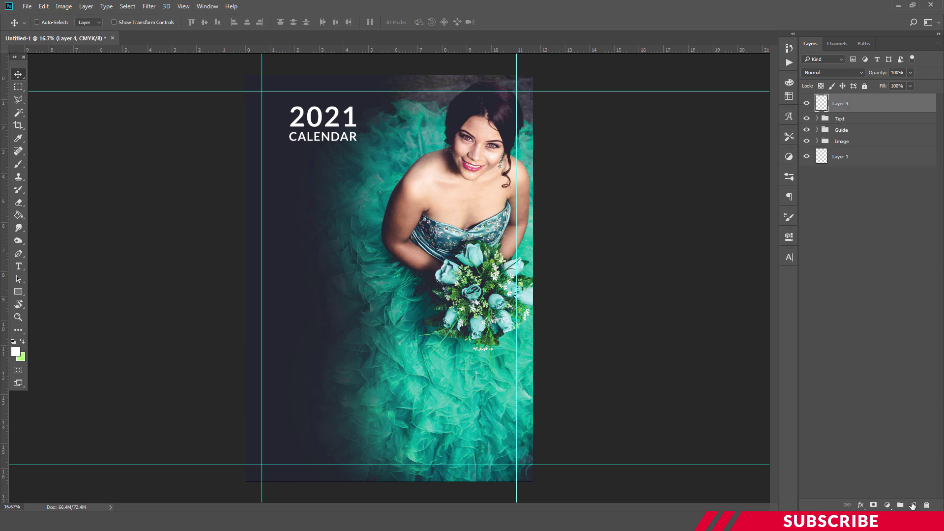
{"action": "key", "text": "ctrl+g"}
{"action": "double_click", "coordinate": [841, 99]}
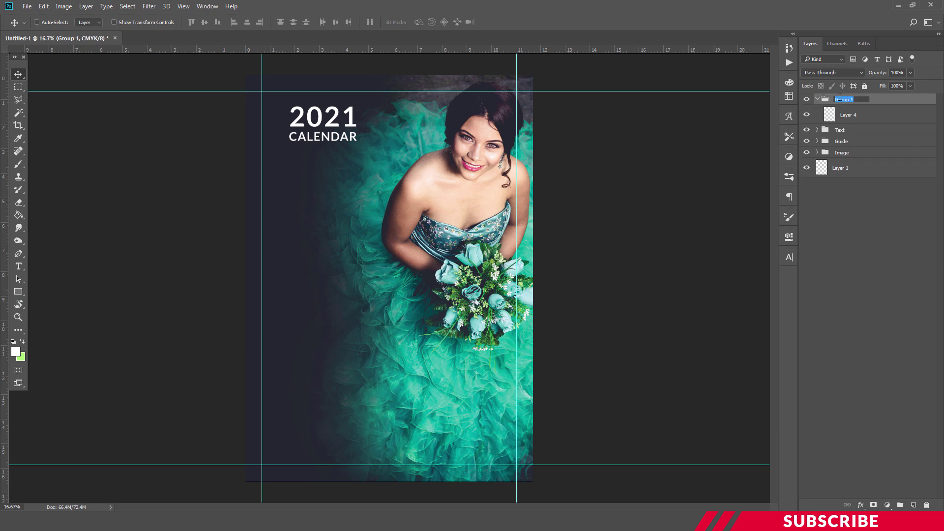
{"action": "type", "text": "Jan"}
{"action": "left_click", "coordinate": [844, 115]}
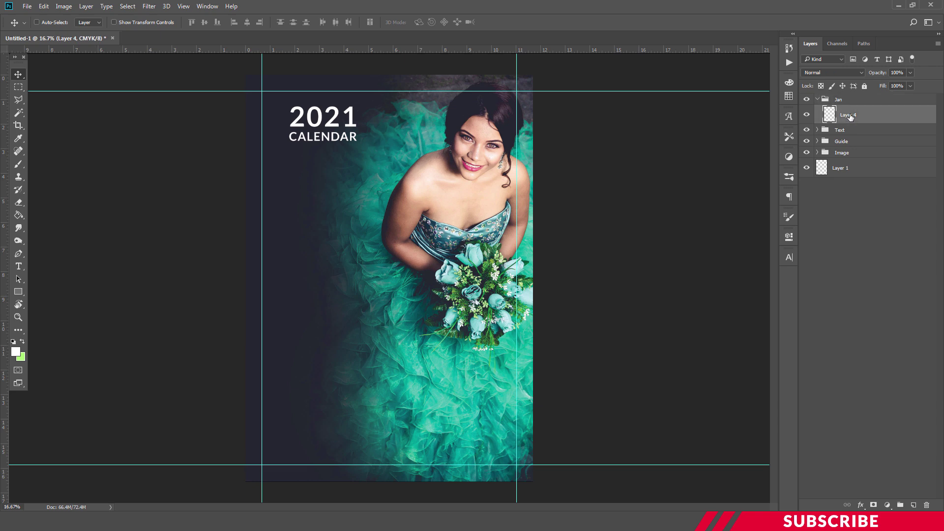
Rename Layer 4 to Base.
{"action": "double_click", "coordinate": [851, 116]}
{"action": "type", "text": "Base"}
{"action": "key", "text": "Return"}
Set the foreground colour to a dark shade.
{"action": "left_click", "coordinate": [16, 352]}
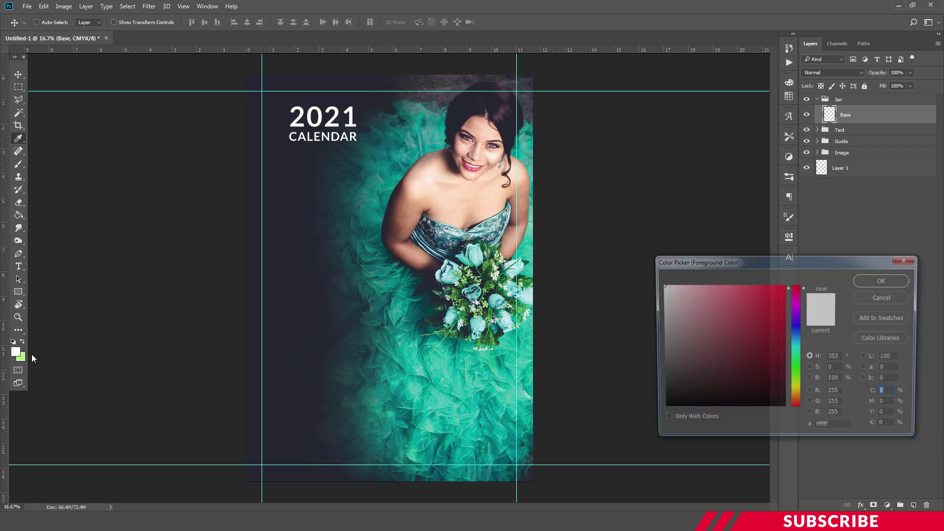
{"action": "left_click_drag", "start_coordinate": [680, 364], "coordinate": [729, 357]}
{"action": "left_click", "coordinate": [892, 281]}
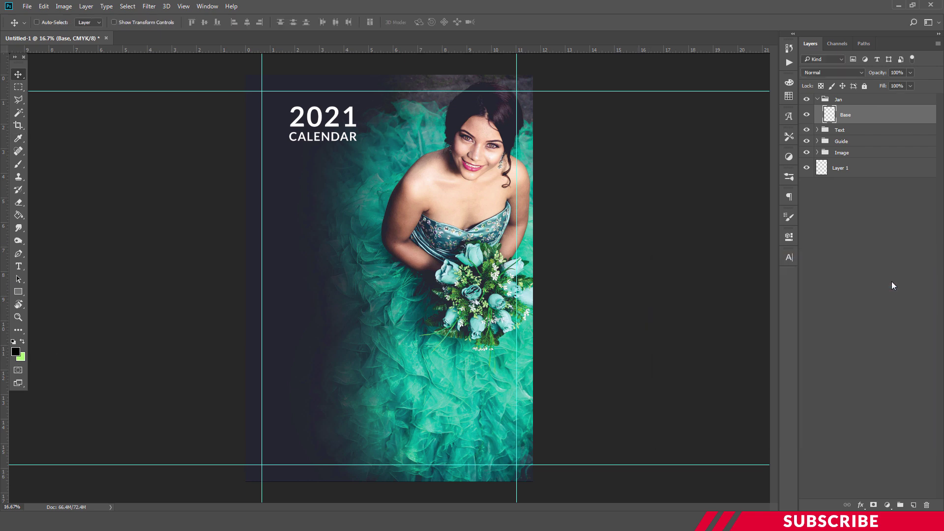
Draw a 964 × 573 px rectangle with the Rectangle Tool.
{"action": "left_click", "coordinate": [19, 292]}
{"action": "right_click", "coordinate": [18, 292]}
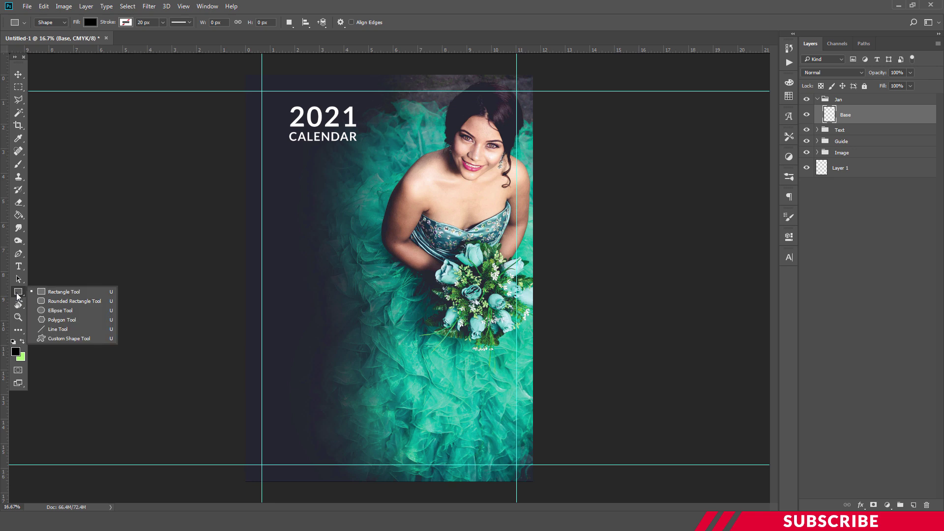
{"action": "left_click", "coordinate": [58, 291]}
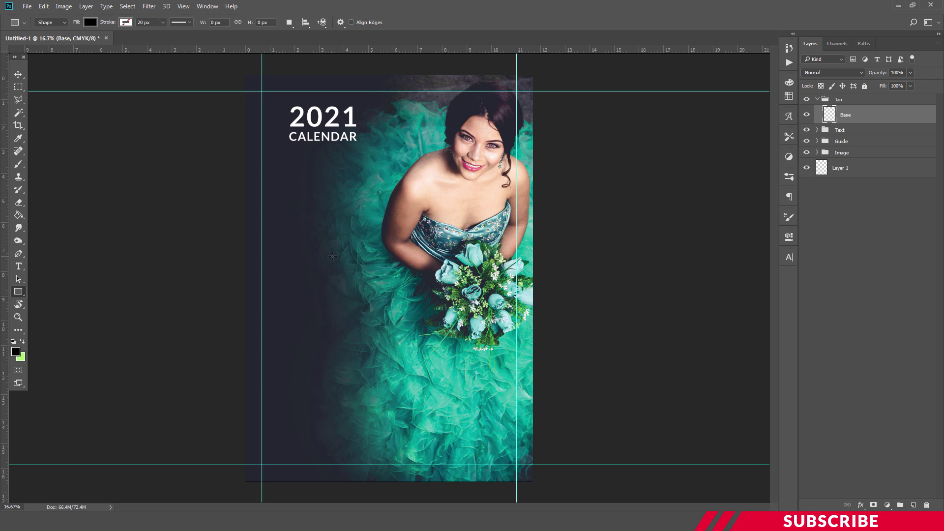
{"action": "left_click", "coordinate": [337, 240]}
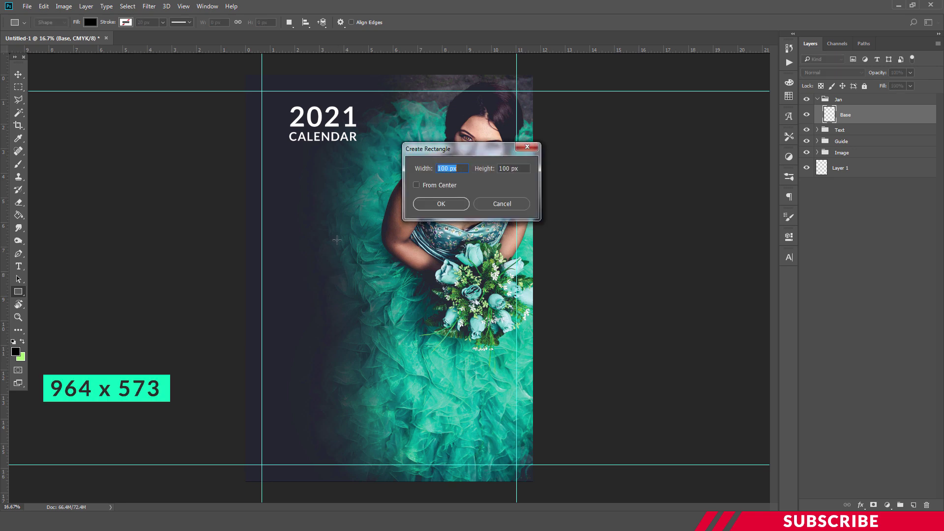
{"action": "type", "text": "964"}
{"action": "key", "text": "Tab"}
{"action": "type", "text": "5"}
{"action": "key", "text": "Return"}
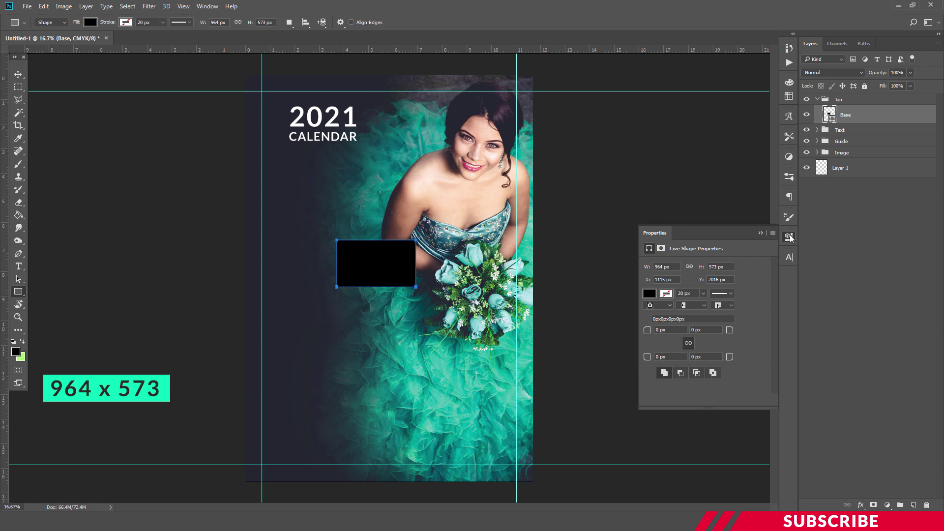
Lower the Base layer's opacity to 40%.
{"action": "left_click", "coordinate": [790, 237]}
{"action": "left_click", "coordinate": [897, 73]}
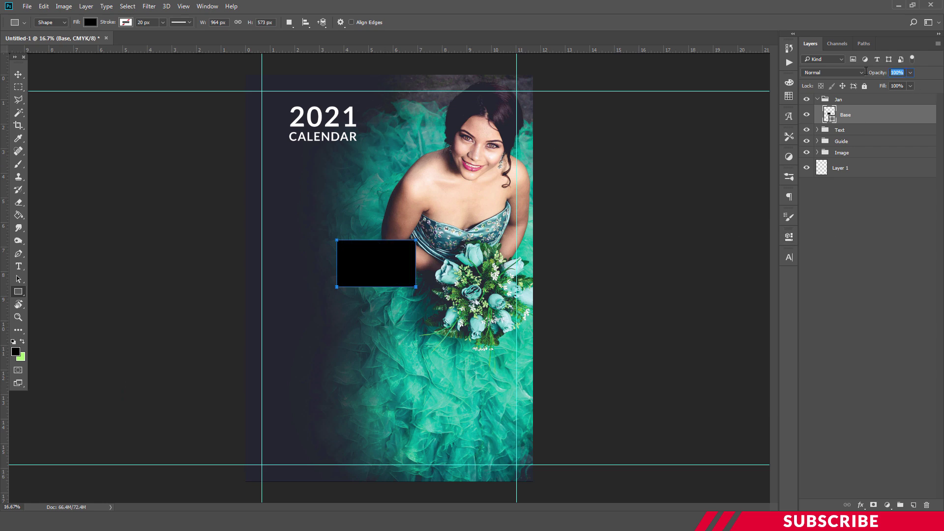
{"action": "type", "text": "40"}
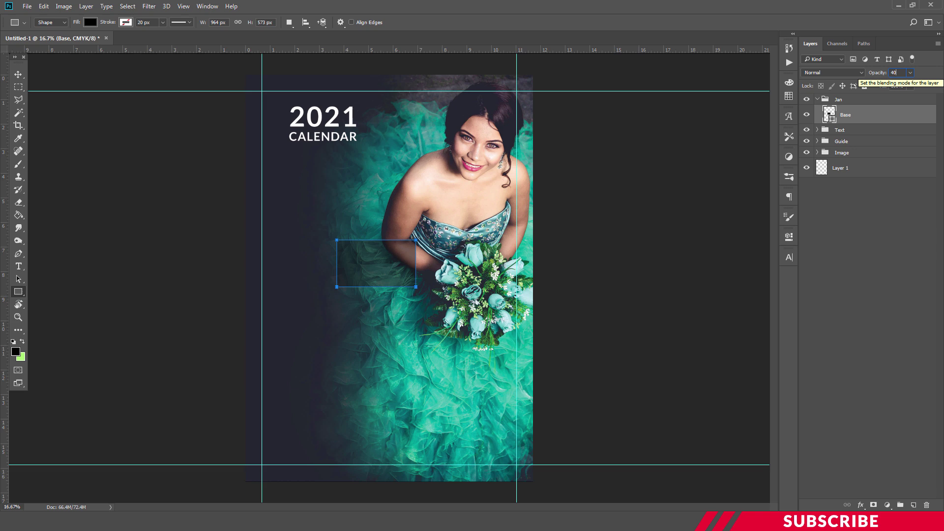
{"action": "left_click", "coordinate": [913, 102]}
{"action": "key", "text": "ctrl+plus"}
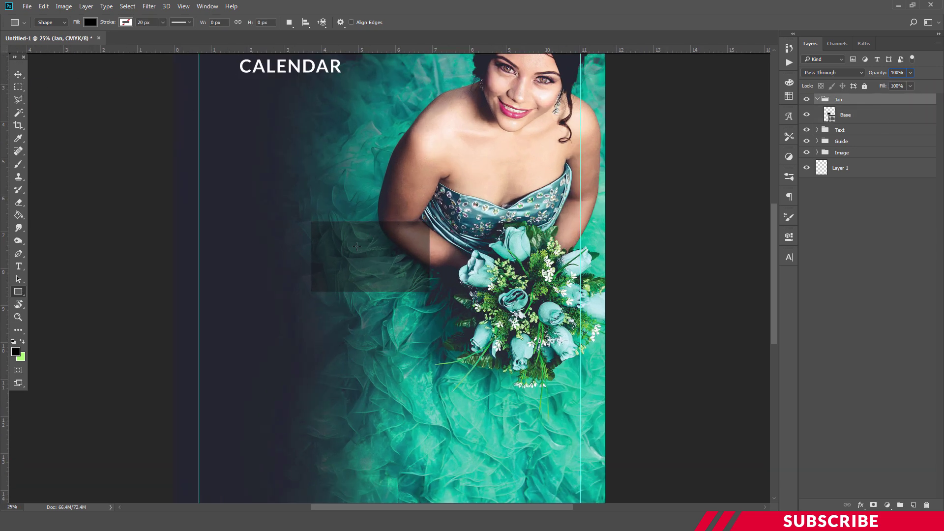
Move the dark box against the left guide and add a new layer named Bar above it.
{"action": "left_click", "coordinate": [18, 75]}
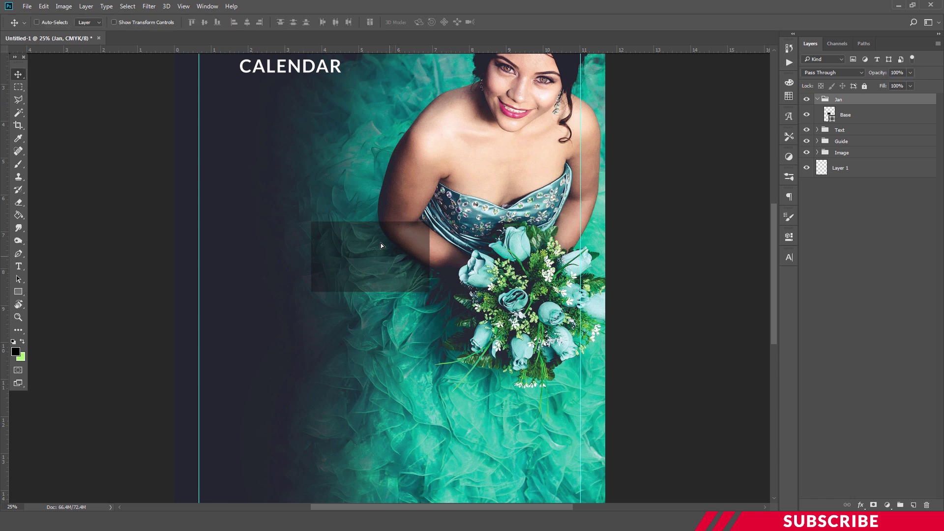
{"action": "left_click_drag", "start_coordinate": [381, 243], "coordinate": [279, 138]}
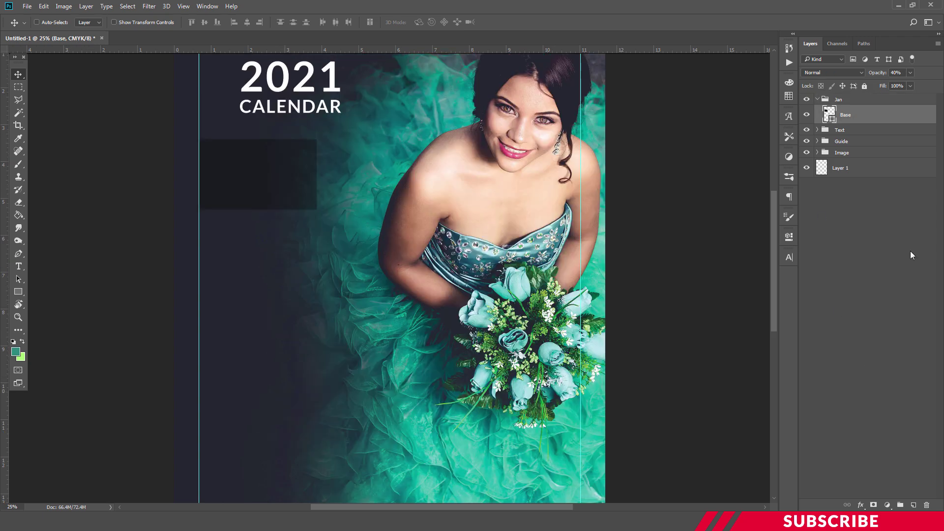
{"action": "left_click", "coordinate": [916, 505]}
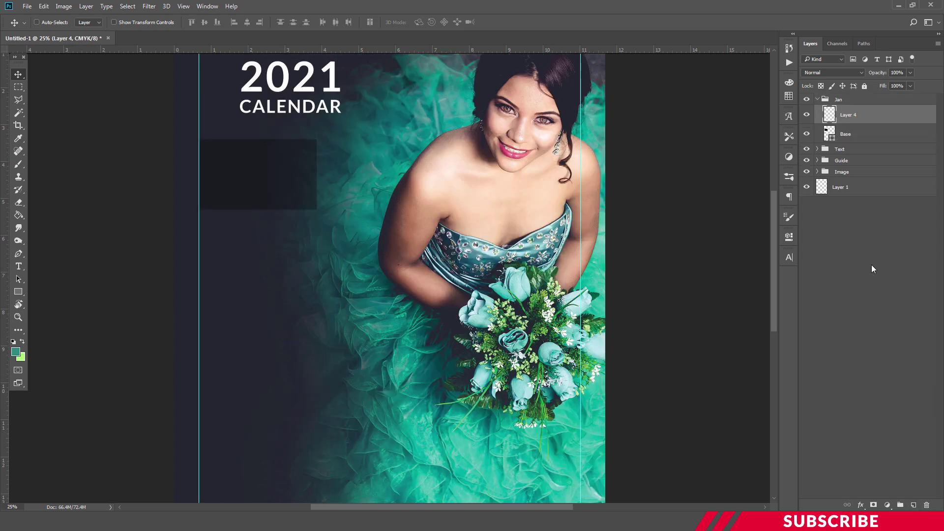
{"action": "double_click", "coordinate": [849, 115]}
{"action": "type", "text": "Bar"}
{"action": "key", "text": "Return"}
Set the foreground colour to teal 289c9d.
{"action": "left_click", "coordinate": [16, 352]}
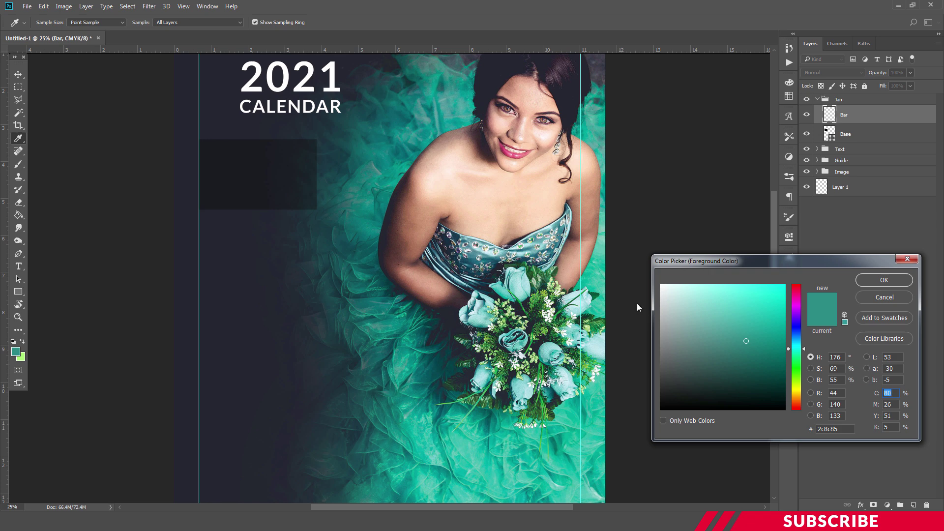
{"action": "left_click", "coordinate": [381, 410]}
{"action": "left_click", "coordinate": [777, 328]}
{"action": "left_click_drag", "start_coordinate": [777, 328], "coordinate": [754, 333]}
{"action": "left_click", "coordinate": [883, 280]}
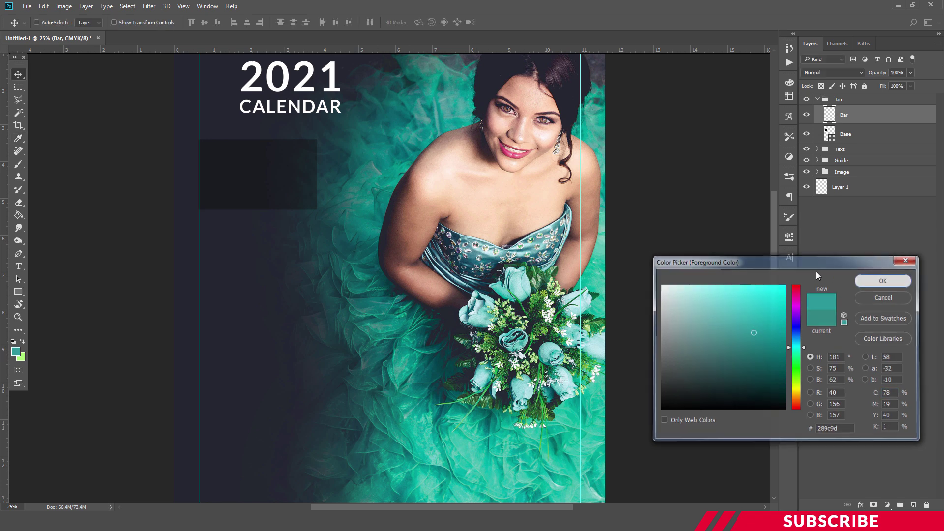
Draw a 965 × 100 px teal rectangle with the Rectangle Tool.
{"action": "left_click", "coordinate": [19, 293]}
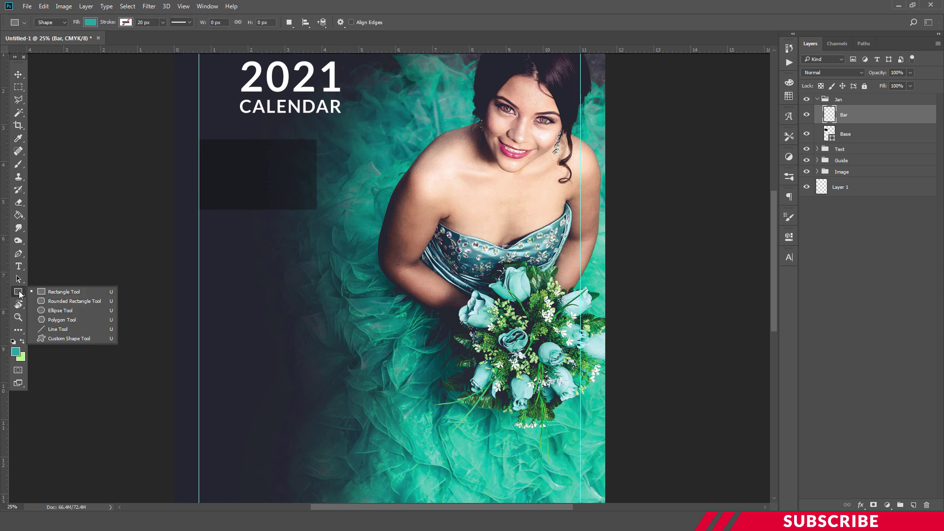
{"action": "left_click", "coordinate": [67, 294]}
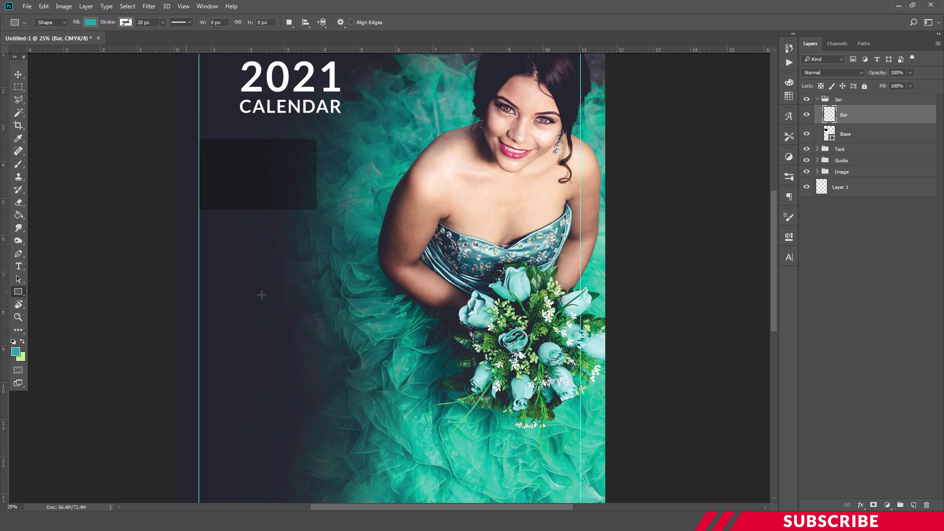
{"action": "left_click", "coordinate": [322, 279]}
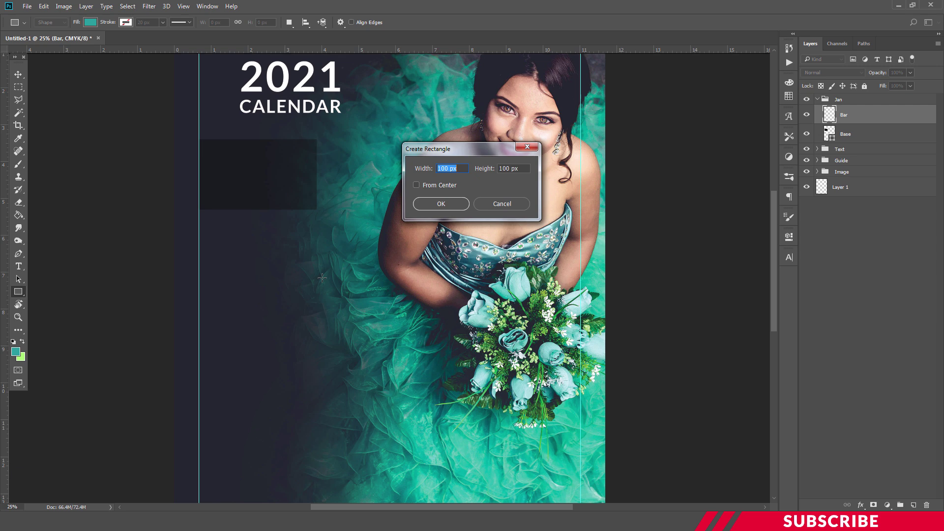
{"action": "type", "text": "966"}
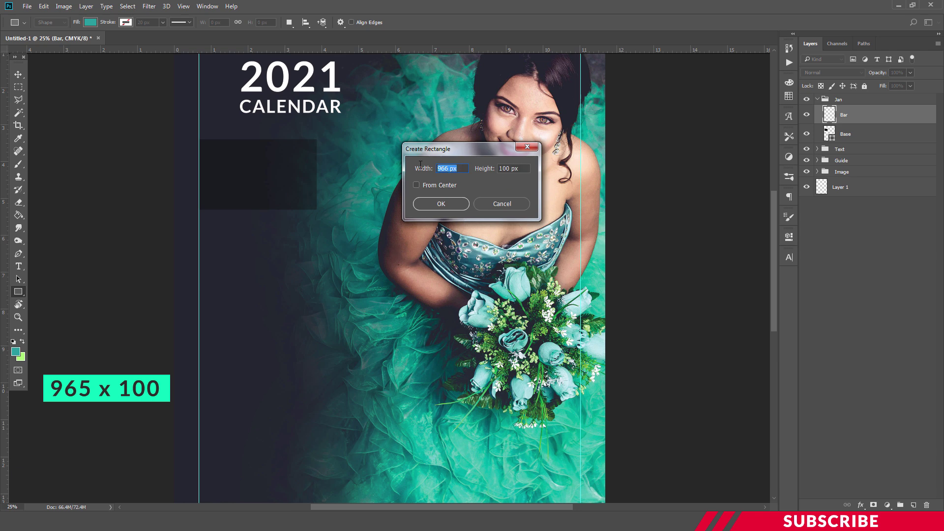
{"action": "type", "text": "965"}
{"action": "key", "text": "Tab"}
{"action": "type", "text": "100"}
{"action": "left_click", "coordinate": [439, 207]}
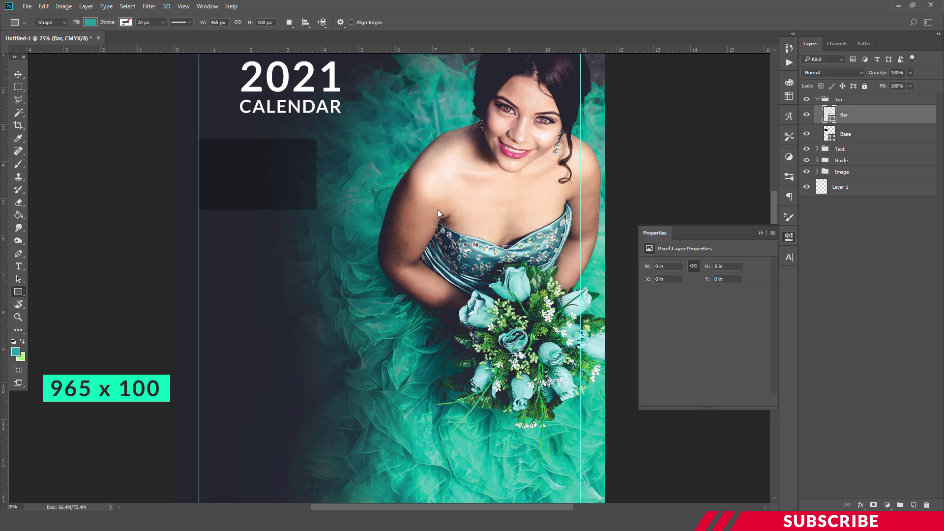
{"action": "left_click", "coordinate": [789, 237]}
Move the teal bar along the top edge of the dark box.
{"action": "left_click", "coordinate": [17, 74]}
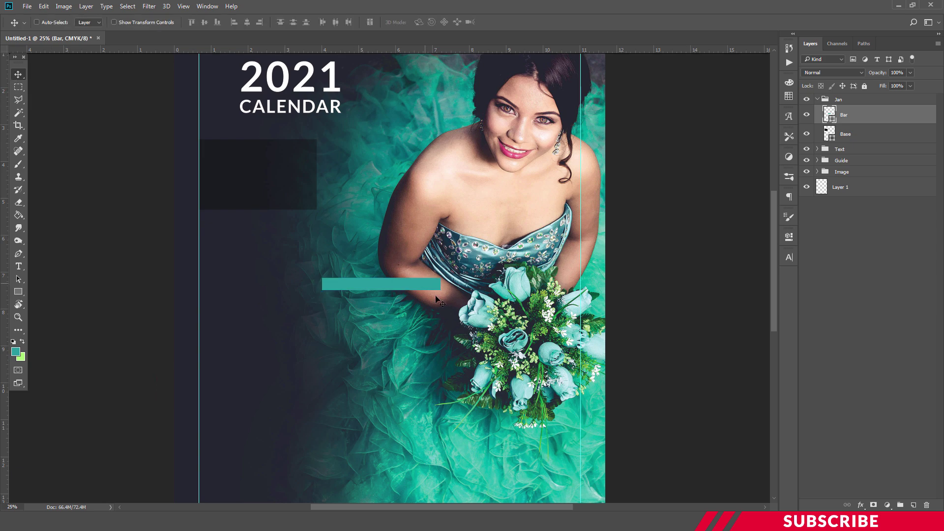
{"action": "key", "text": "ctrl+plus"}
{"action": "scroll", "coordinate": [393, 319], "scroll_direction": "up", "scroll_amount": 2}
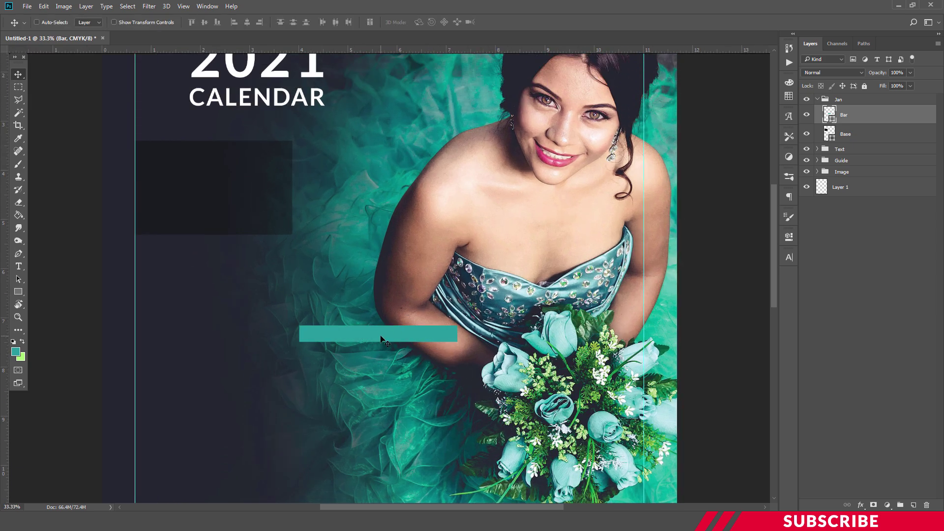
{"action": "left_click_drag", "start_coordinate": [382, 339], "coordinate": [218, 153]}
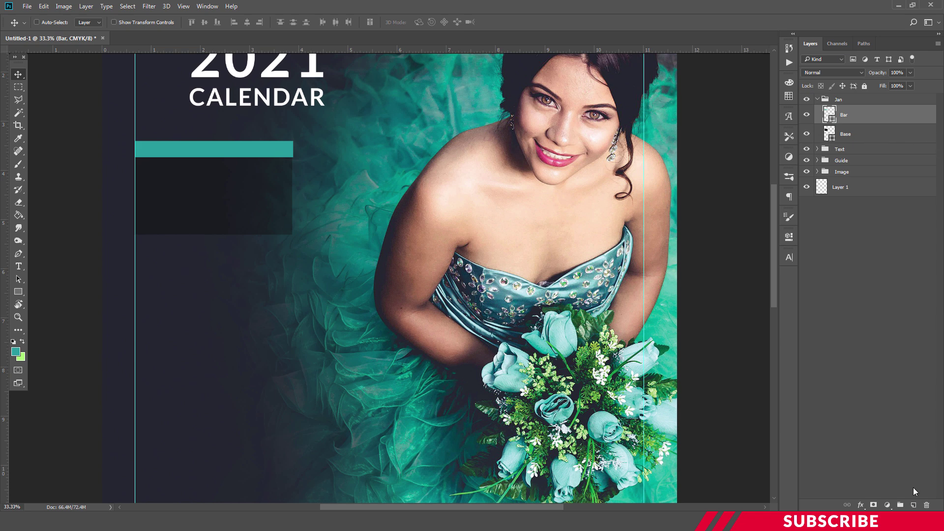
Add a new layer above Bar and set the foreground colour to white.
{"action": "left_click", "coordinate": [914, 507]}
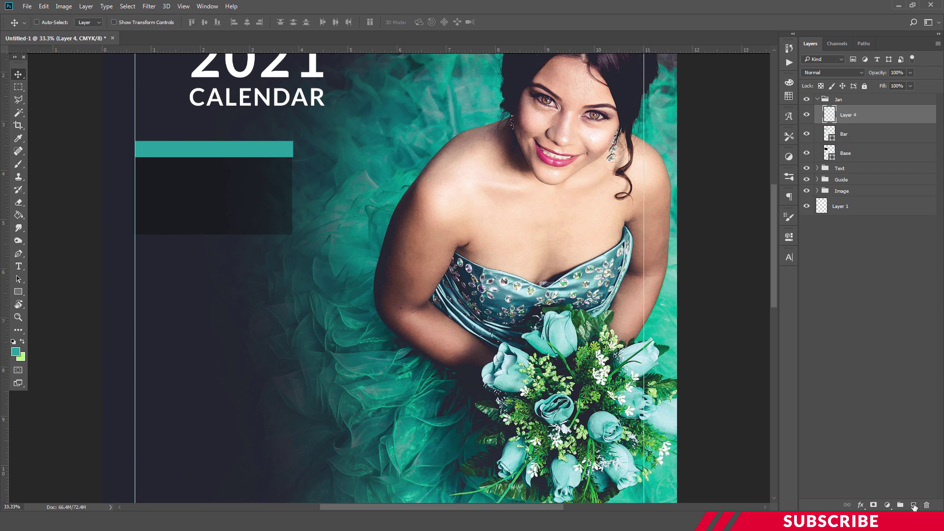
{"action": "left_click", "coordinate": [18, 350]}
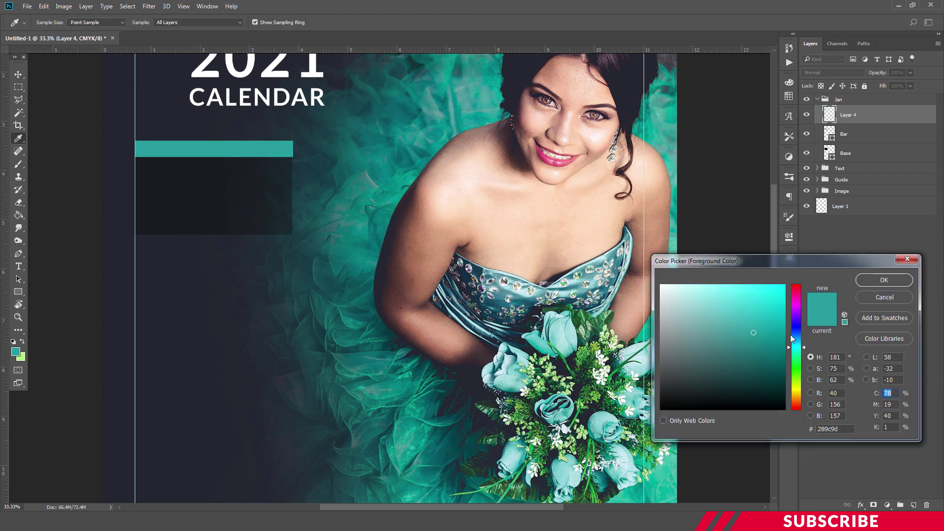
{"action": "left_click", "coordinate": [662, 285]}
{"action": "left_click", "coordinate": [880, 282]}
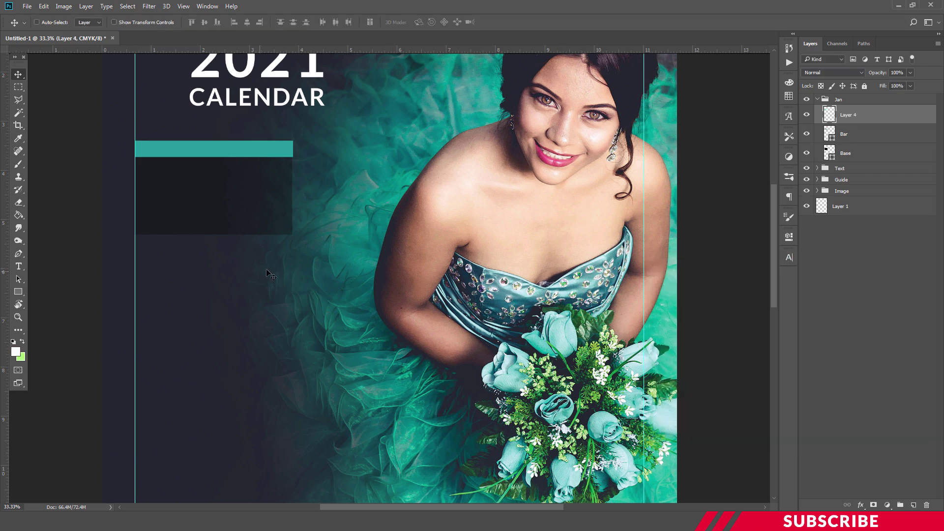
Type the text 'JANUARY' on the page.
{"action": "key", "text": "v"}
{"action": "key", "text": "t"}
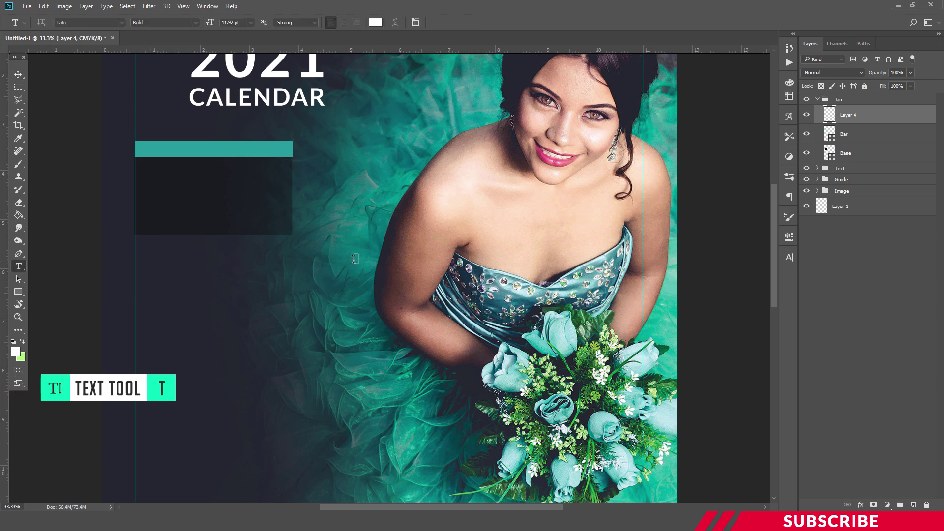
{"action": "left_click", "coordinate": [328, 266]}
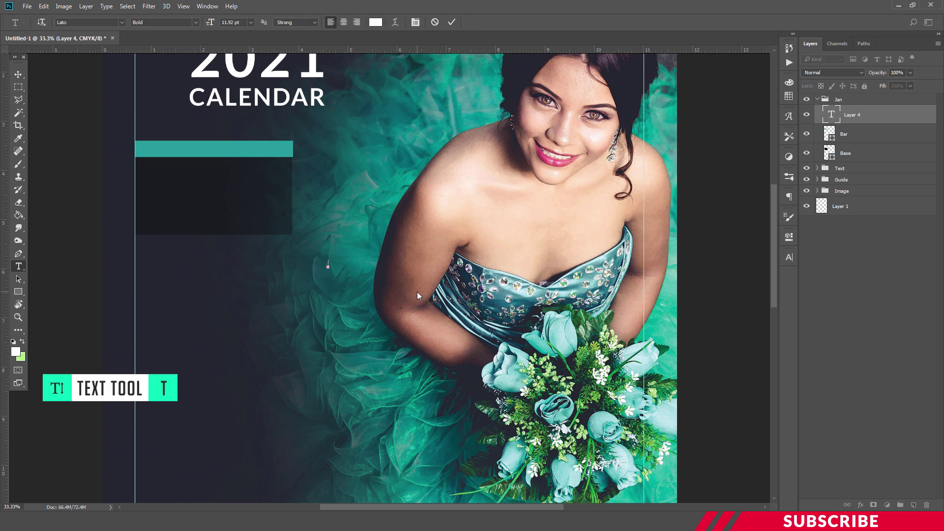
{"action": "type", "text": "JAN"}
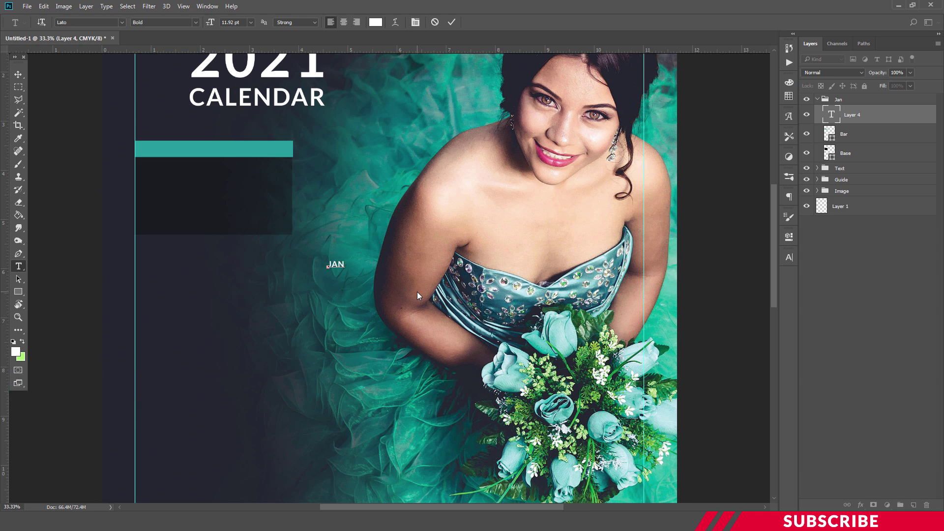
{"action": "type", "text": "UARY"}
{"action": "key", "text": "ctrl+Return"}
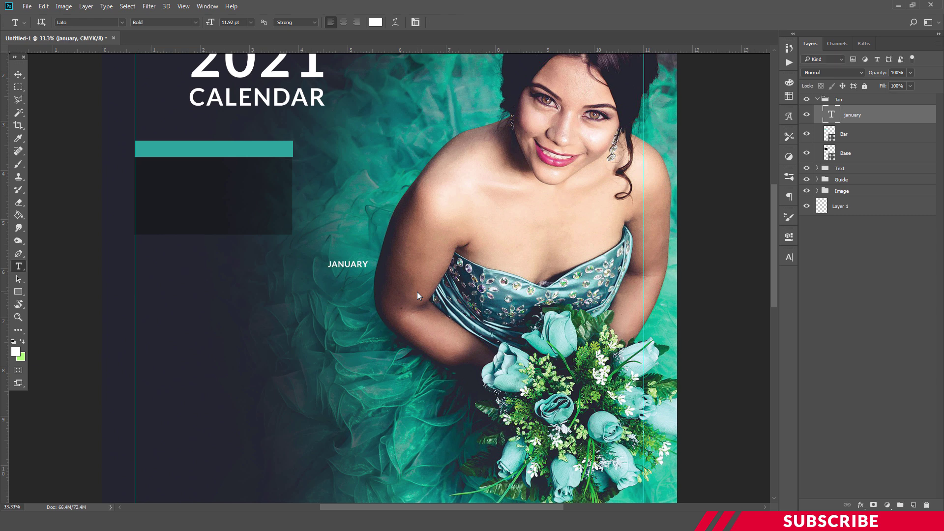
Resize the JANUARY text to 16 pt.
{"action": "left_click", "coordinate": [359, 264]}
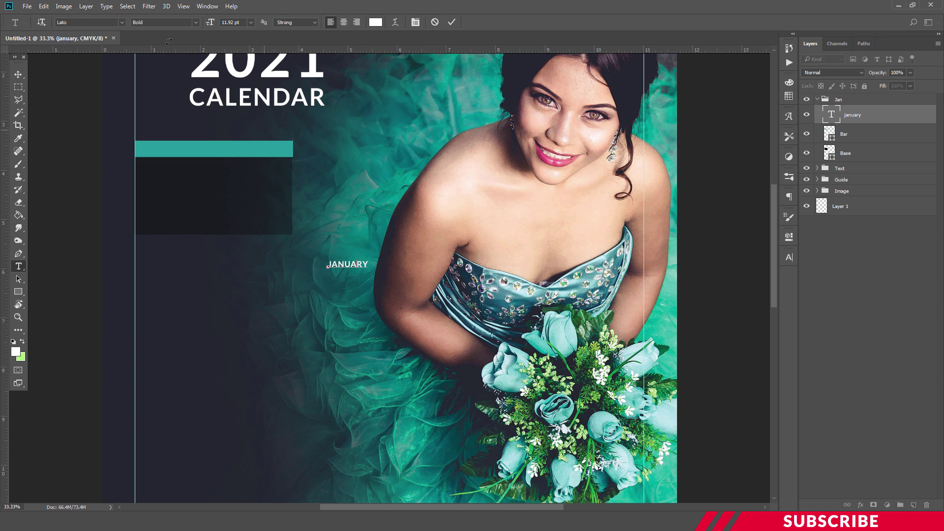
{"action": "key", "text": "ctrl+a"}
{"action": "left_click", "coordinate": [242, 22]}
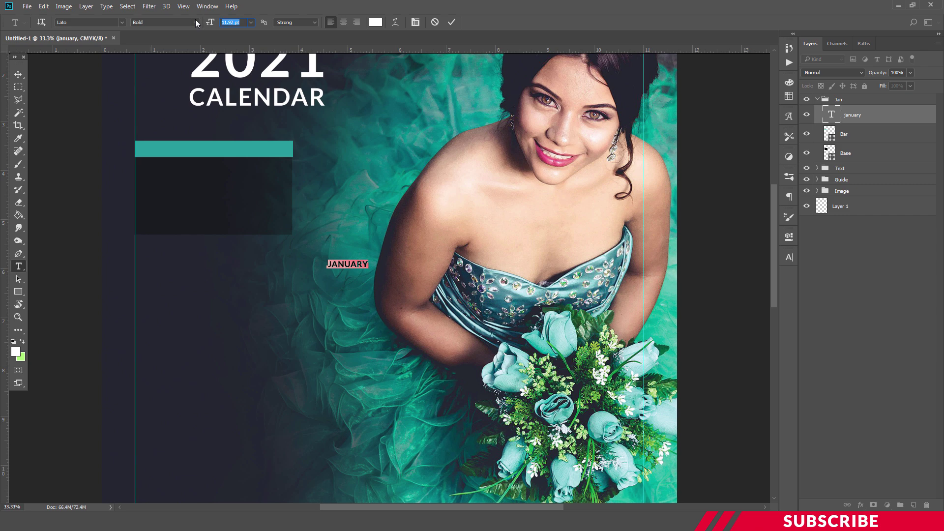
{"action": "type", "text": "16"}
{"action": "key", "text": "Return"}
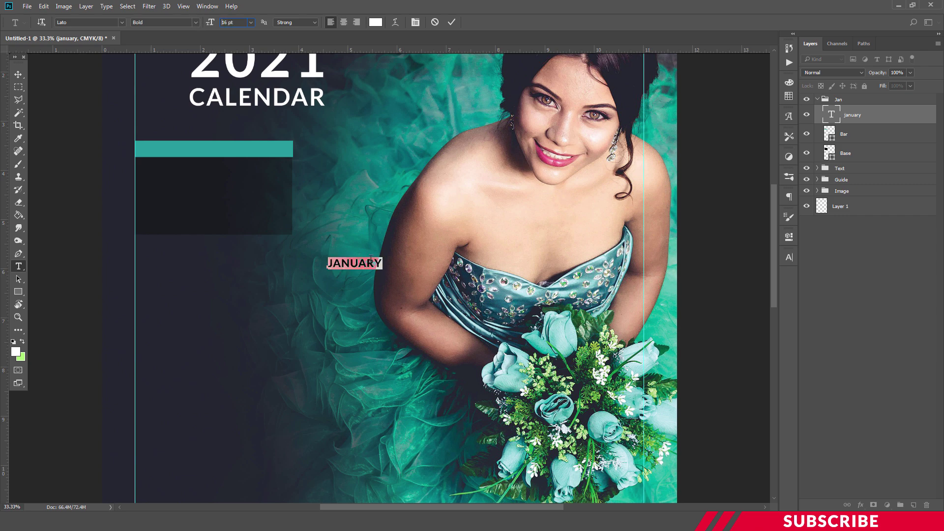
{"action": "key", "text": "ctrl+Return"}
Move JANUARY into the teal title bar.
{"action": "key", "text": "ctrl+plus"}
{"action": "scroll", "coordinate": [455, 492], "scroll_direction": "up", "scroll_amount": 3}
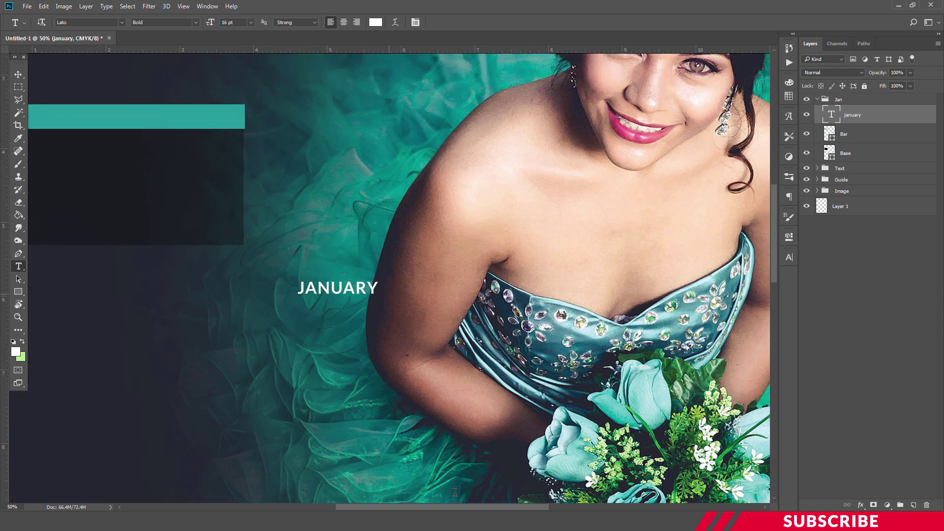
{"action": "scroll", "coordinate": [455, 492], "scroll_direction": "up", "scroll_amount": 2}
{"action": "left_click_drag", "start_coordinate": [398, 506], "coordinate": [384, 506]}
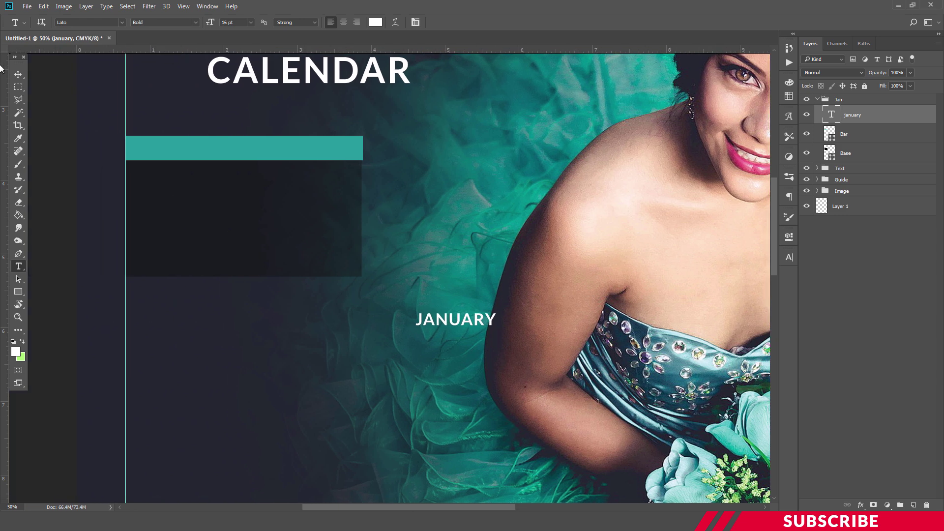
{"action": "left_click", "coordinate": [16, 76]}
{"action": "left_click_drag", "start_coordinate": [466, 320], "coordinate": [188, 150]}
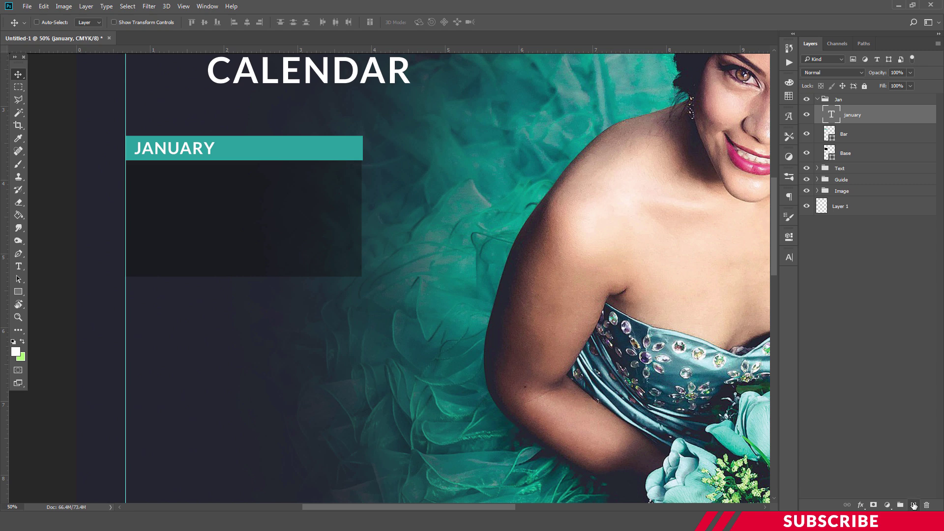
Add a new layer in the Jan group named guide.
{"action": "left_click", "coordinate": [914, 506]}
{"action": "double_click", "coordinate": [854, 115]}
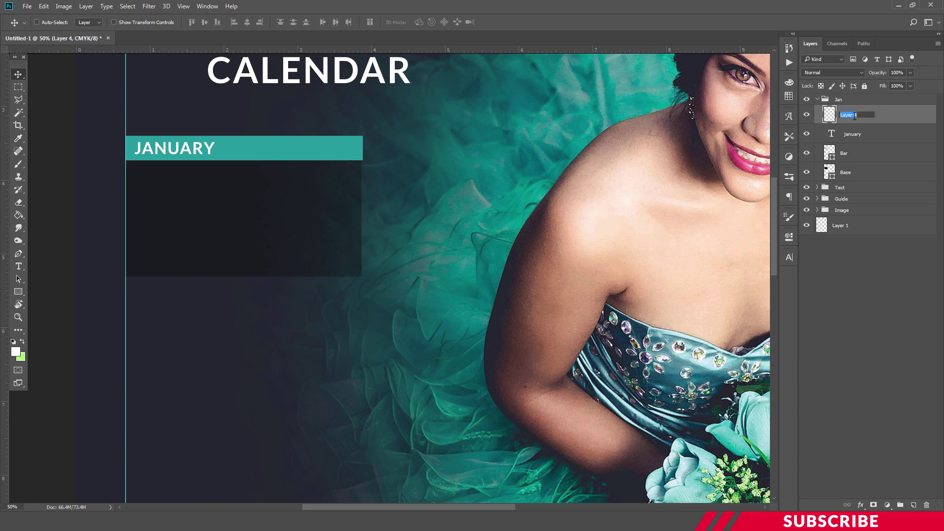
{"action": "type", "text": "S"}
{"action": "key", "text": "Return"}
Set the foreground colour to light orange ffd799.
{"action": "left_click", "coordinate": [16, 352]}
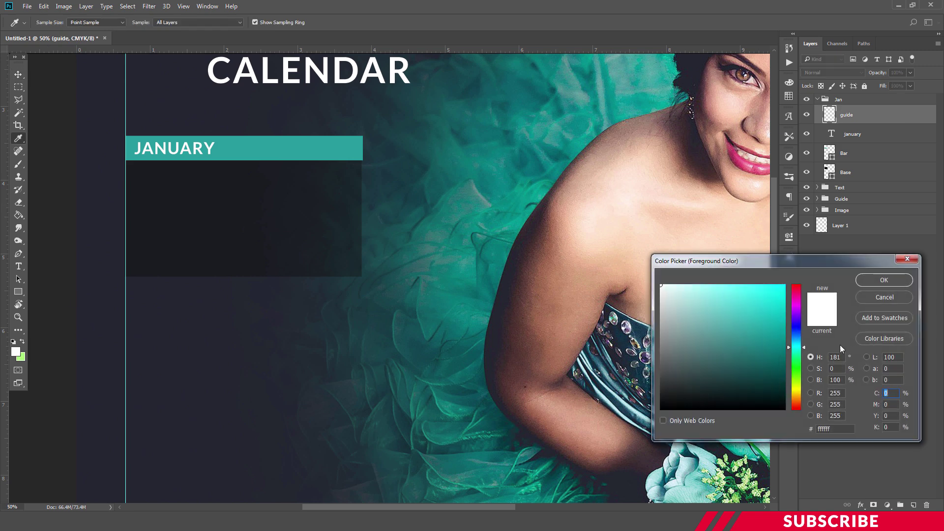
{"action": "left_click_drag", "start_coordinate": [789, 374], "coordinate": [798, 397]}
{"action": "left_click", "coordinate": [729, 284]}
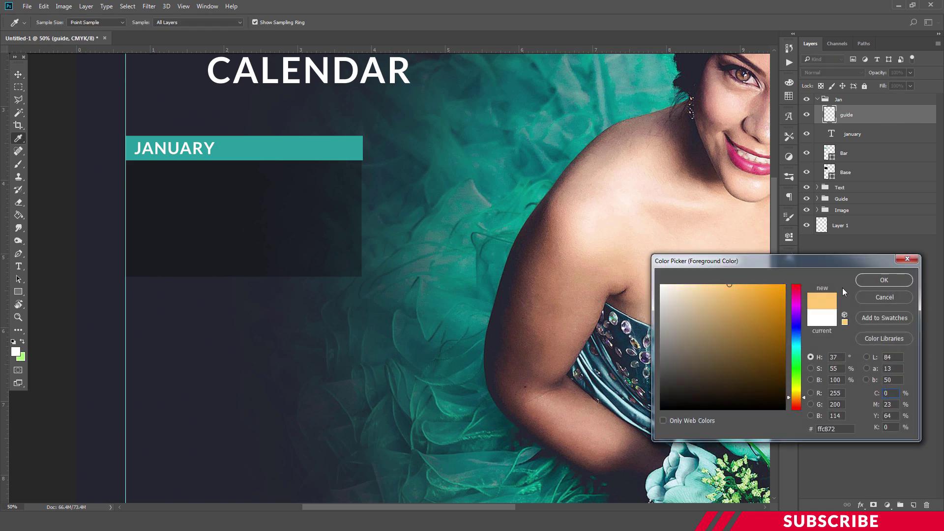
{"action": "left_click", "coordinate": [711, 285]}
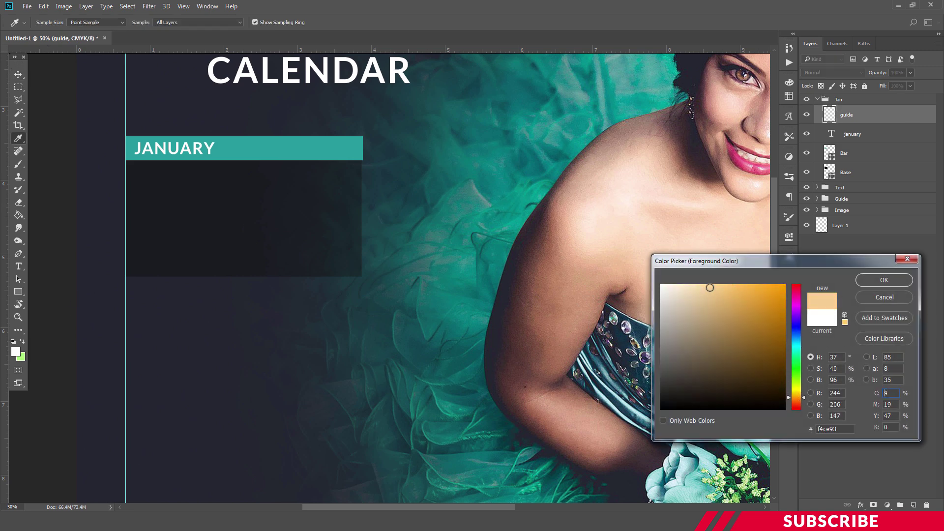
{"action": "left_click", "coordinate": [884, 281]}
{"action": "key", "text": "v"}
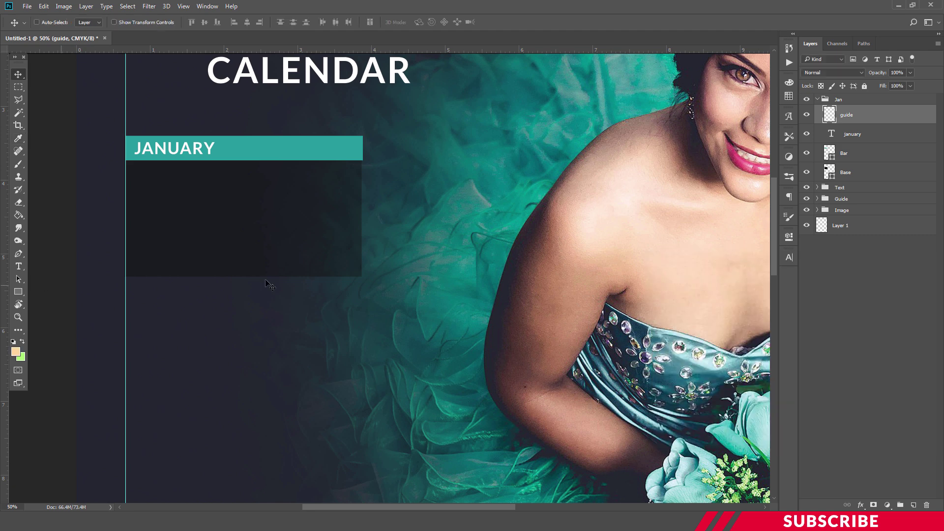
Draw a 45 × 198 px rectangle with the Rectangle Tool.
{"action": "left_click_drag", "start_coordinate": [18, 292], "coordinate": [31, 291]}
{"action": "left_click", "coordinate": [424, 222]}
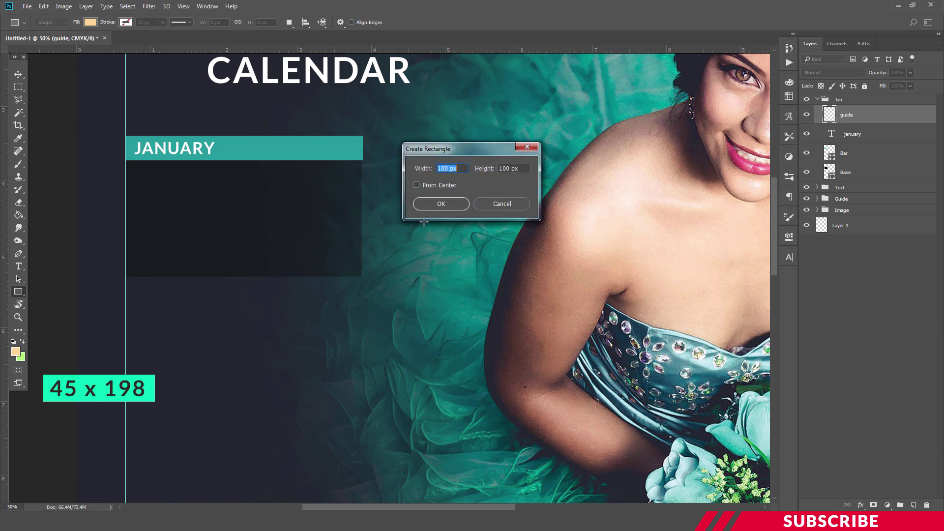
{"action": "type", "text": "4"}
{"action": "type", "text": "198"}
{"action": "key", "text": "Return"}
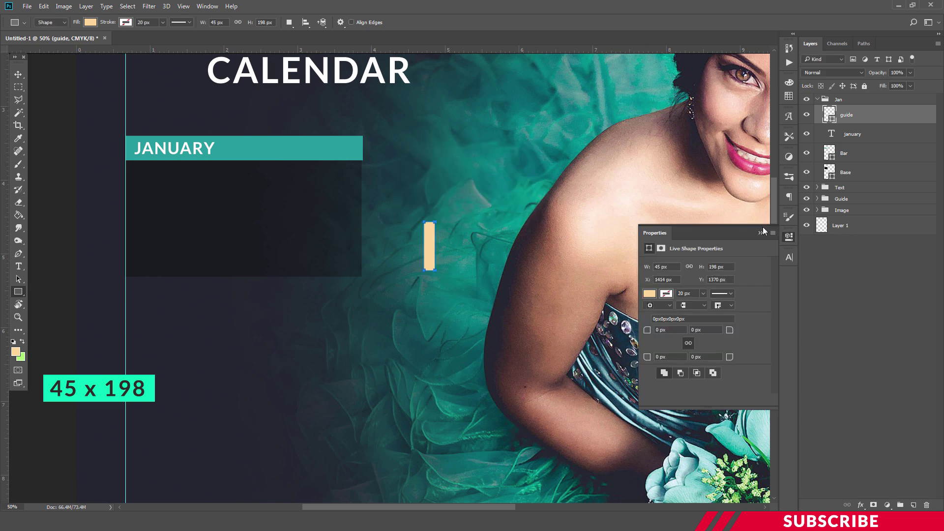
{"action": "left_click", "coordinate": [762, 232]}
Place vertical guides at the orange spacer's edge and the box's right inner margin.
{"action": "key", "text": "v"}
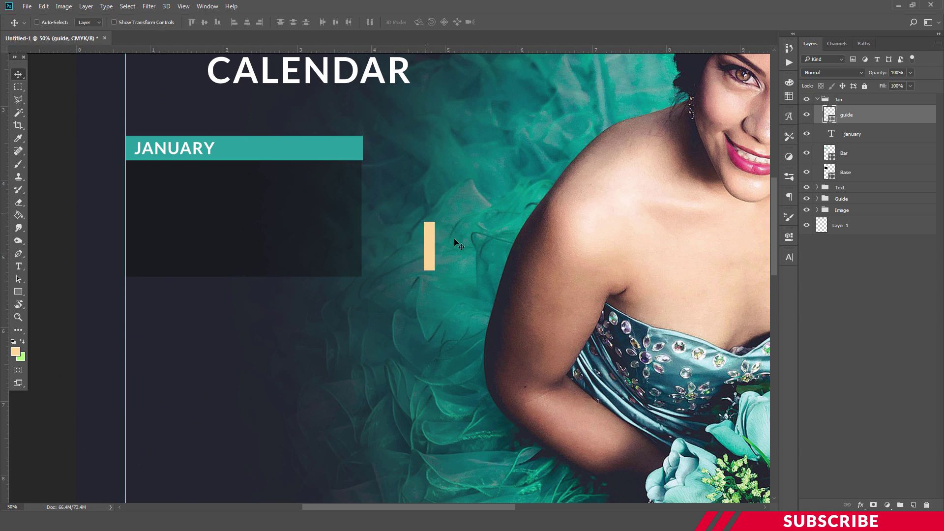
{"action": "left_click_drag", "start_coordinate": [430, 246], "coordinate": [137, 197]}
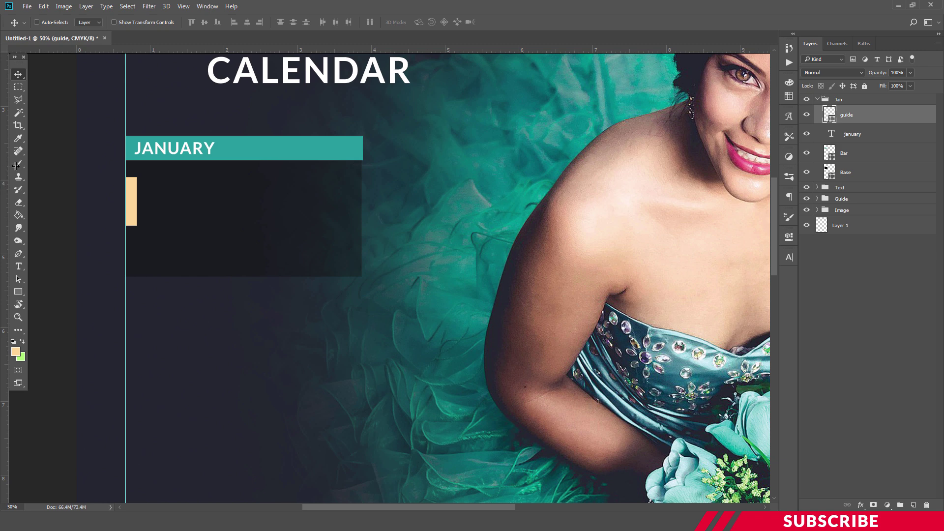
{"action": "left_click_drag", "start_coordinate": [4, 179], "coordinate": [355, 204]}
{"action": "left_click_drag", "start_coordinate": [4, 152], "coordinate": [354, 218]}
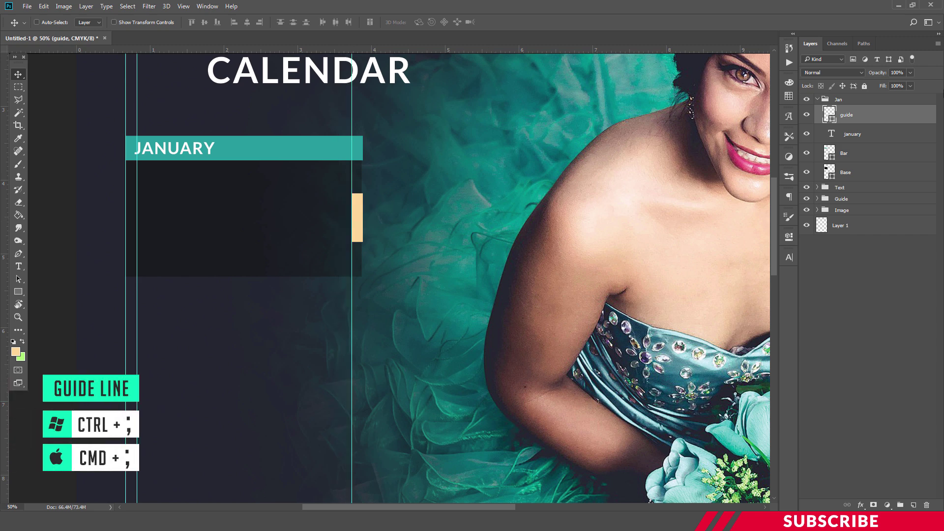
Nudge JANUARY onto the left guide and hide the orange guide layer.
{"action": "left_click", "coordinate": [859, 133]}
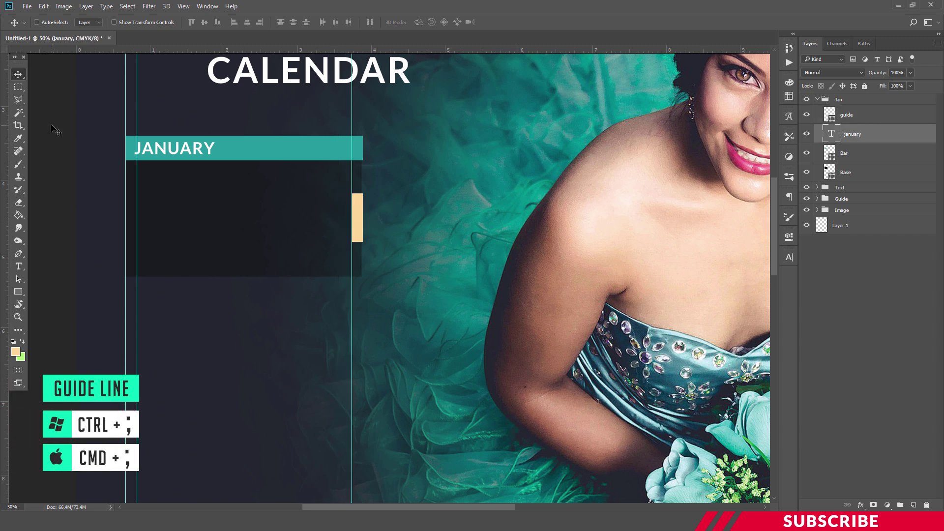
{"action": "left_click_drag", "start_coordinate": [163, 143], "coordinate": [165, 144]}
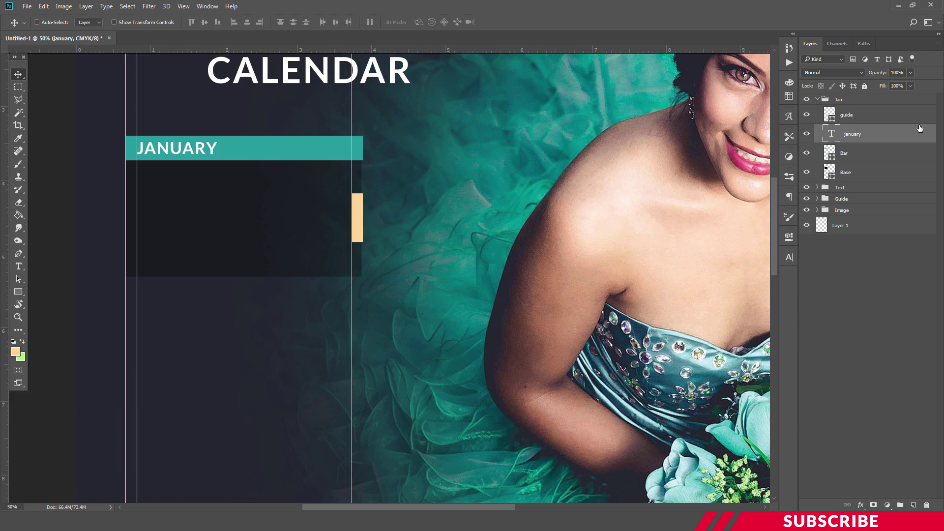
{"action": "left_click", "coordinate": [810, 117]}
{"action": "left_click", "coordinate": [870, 114]}
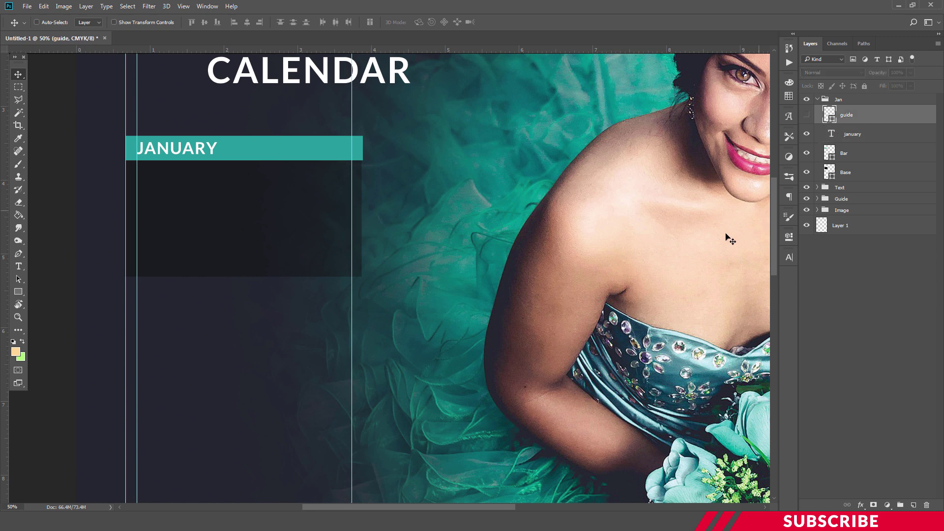
Zoom to 66.7% and put a new layer above guide into its own group.
{"action": "key", "text": "ctrl"}
{"action": "key", "text": "ctrl+plus"}
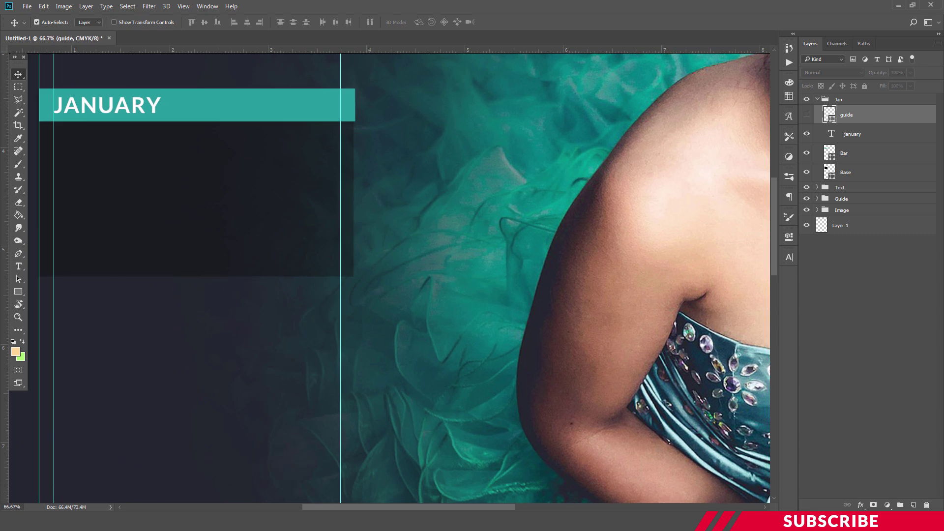
{"action": "left_click_drag", "start_coordinate": [477, 507], "coordinate": [454, 508]}
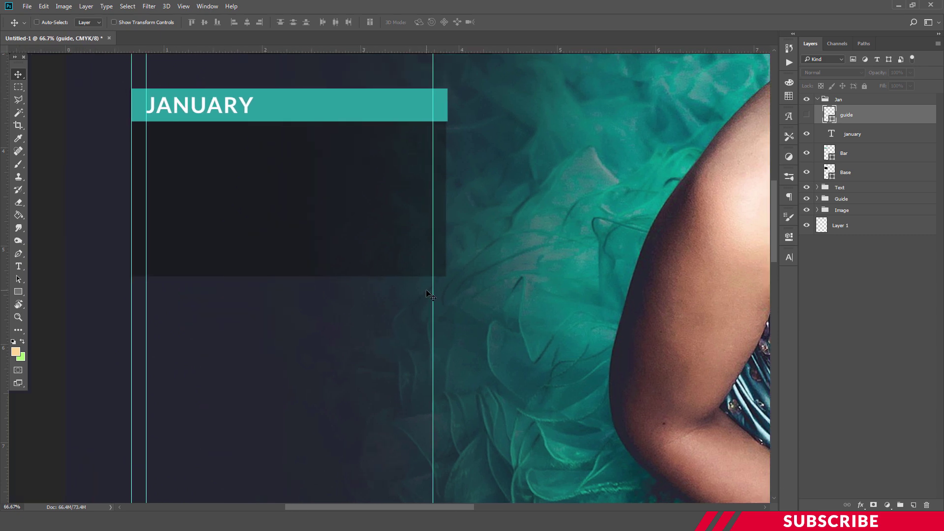
{"action": "scroll", "coordinate": [426, 289], "scroll_direction": "up", "scroll_amount": 1}
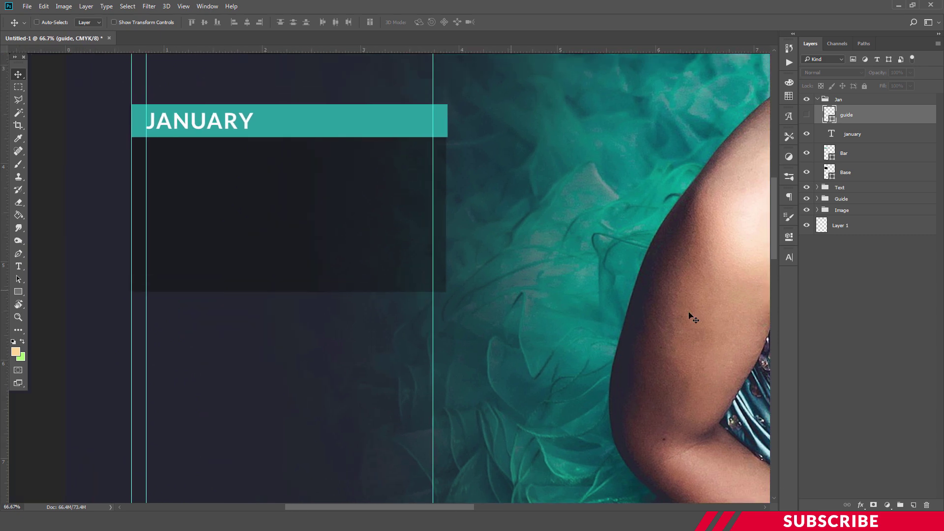
{"action": "left_click", "coordinate": [914, 506]}
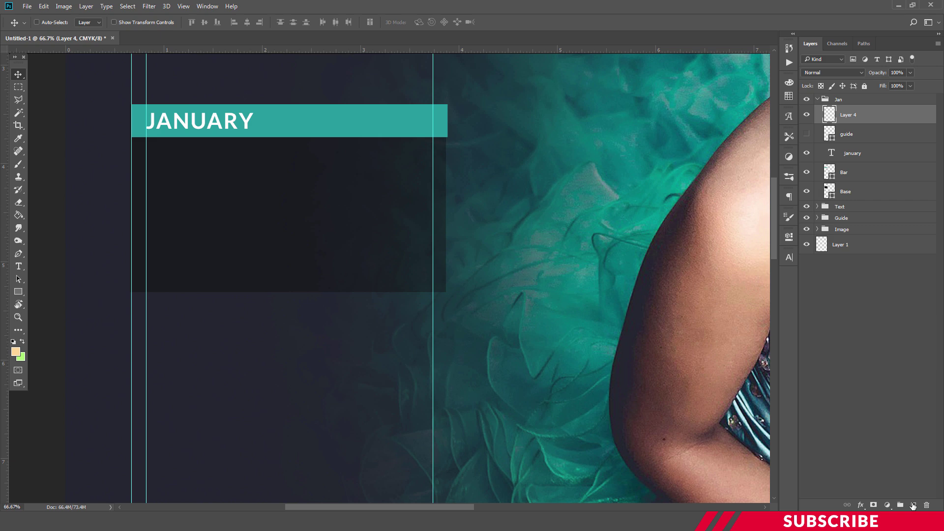
{"action": "key", "text": "ctrl+g"}
Name the group Days, select its empty layer, and open the foreground colour picker.
{"action": "double_click", "coordinate": [852, 110]}
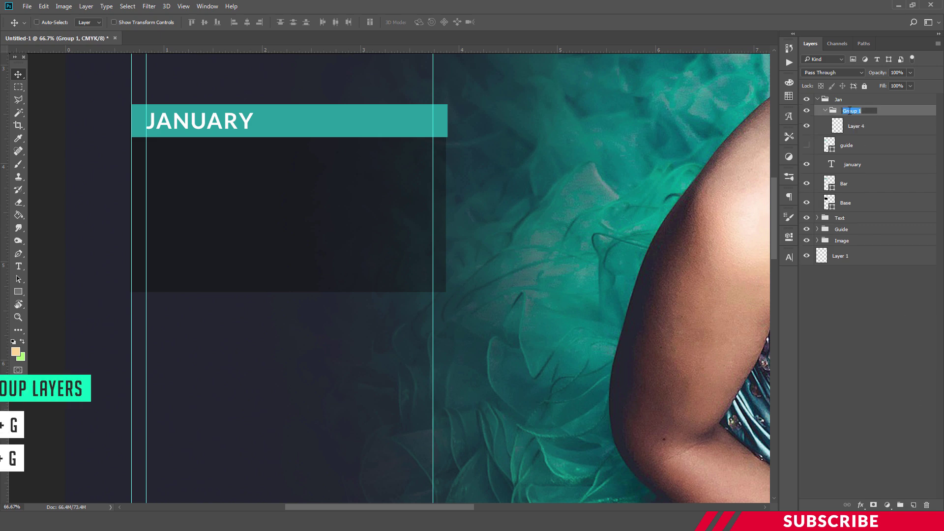
{"action": "type", "text": "De"}
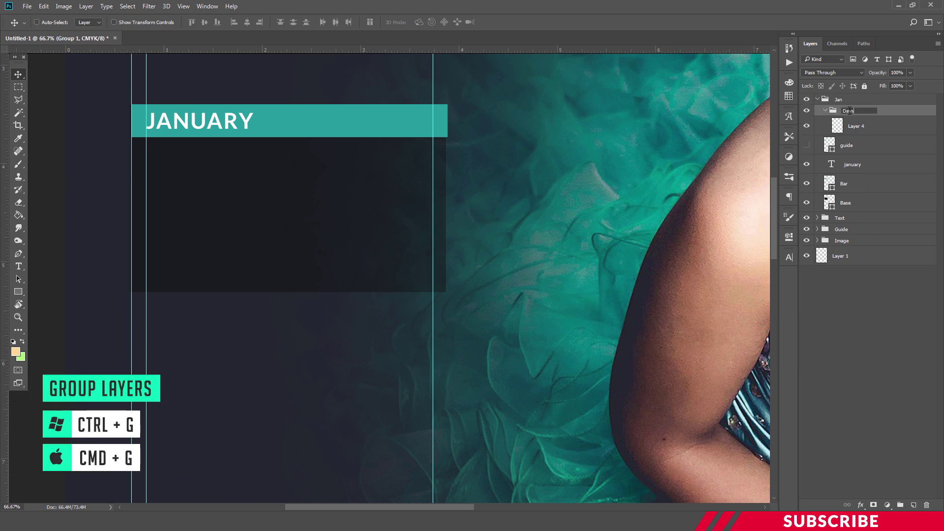
{"action": "type", "text": "ys"}
{"action": "key", "text": "Return"}
{"action": "left_click", "coordinate": [859, 128]}
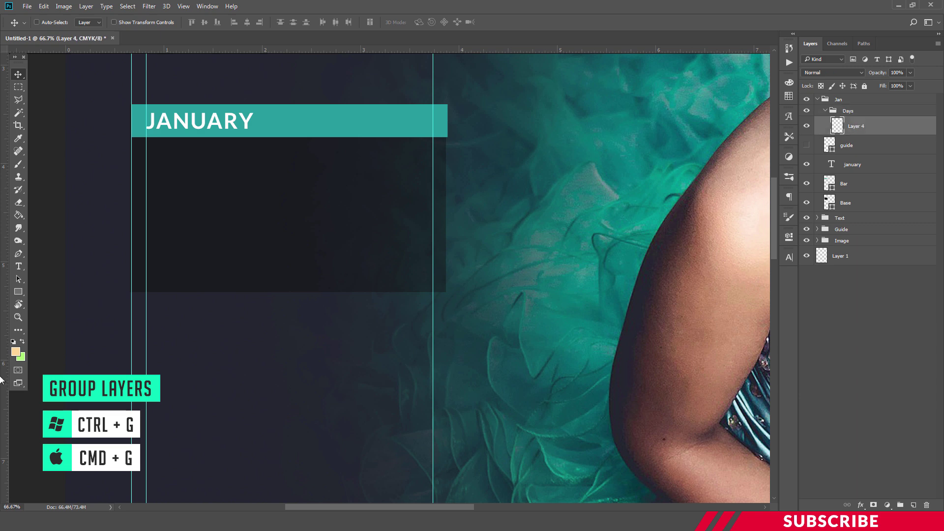
{"action": "left_click", "coordinate": [16, 352]}
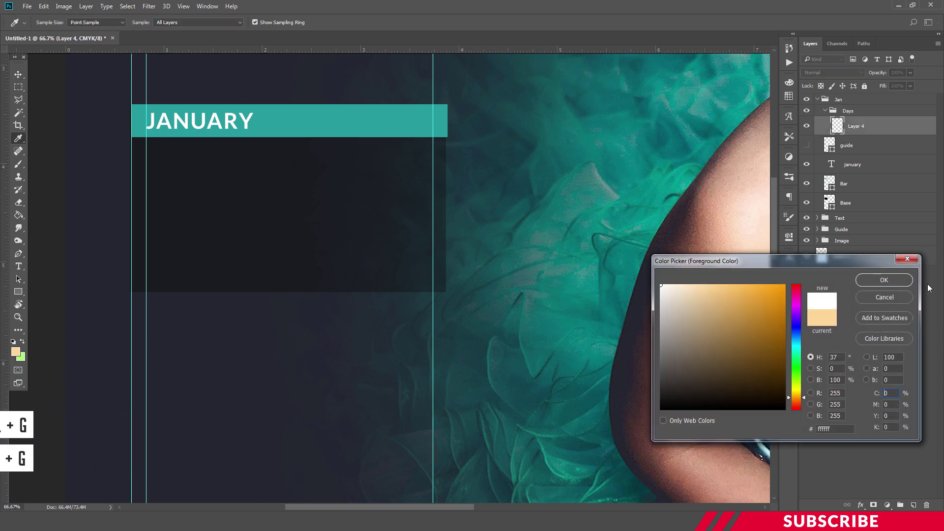